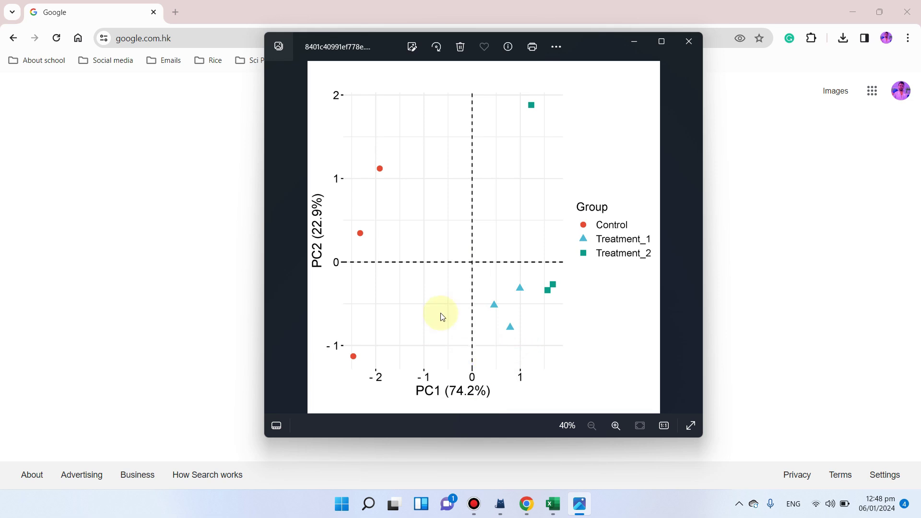
- Minimize the Photos viewer showing the finished PCA plot
{"action": "left_click", "coordinate": [632, 50]}
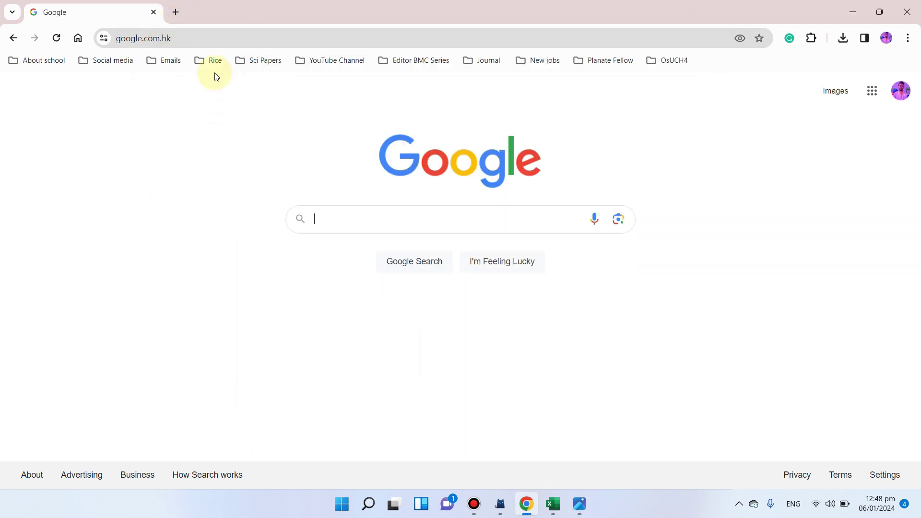
- Go to bioinformatics.com.cn in a new Chrome tab
{"action": "left_click", "coordinate": [175, 10]}
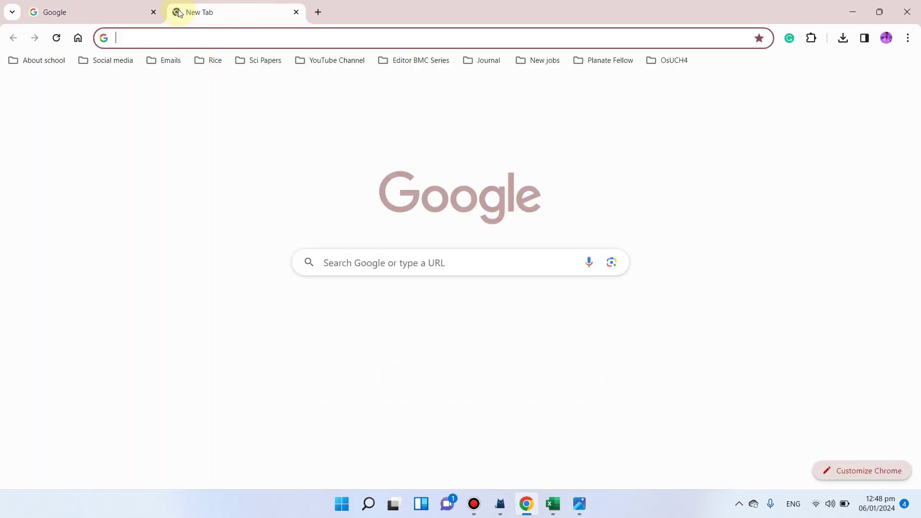
{"action": "type", "text": "bioinformatics.com.cn"}
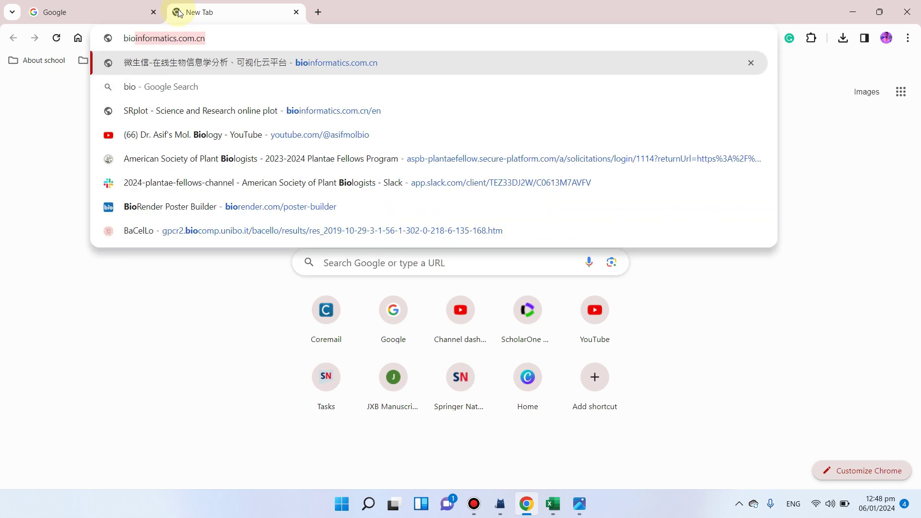
{"action": "left_click", "coordinate": [223, 38]}
{"action": "type", "text": "/en"}
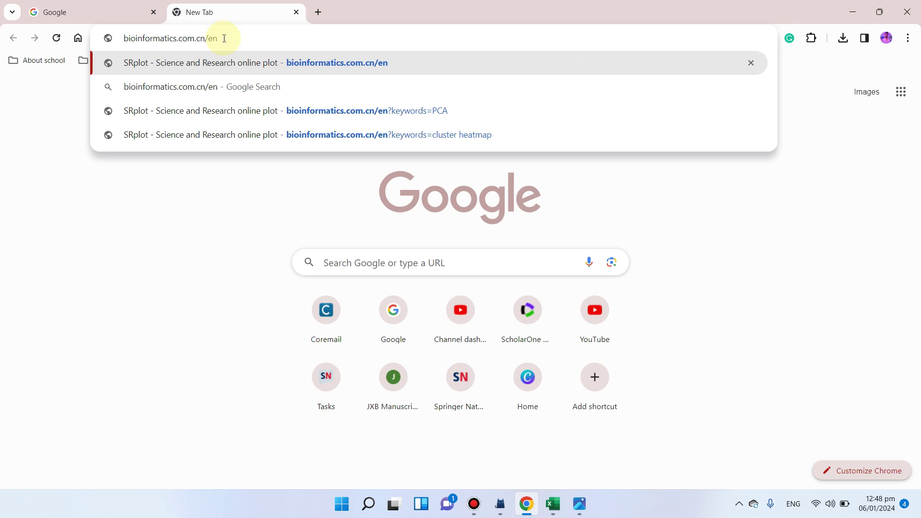
{"action": "key", "text": "BackSpace"}
{"action": "key", "text": "BackSpace"}
{"action": "key", "text": "BackSpace"}
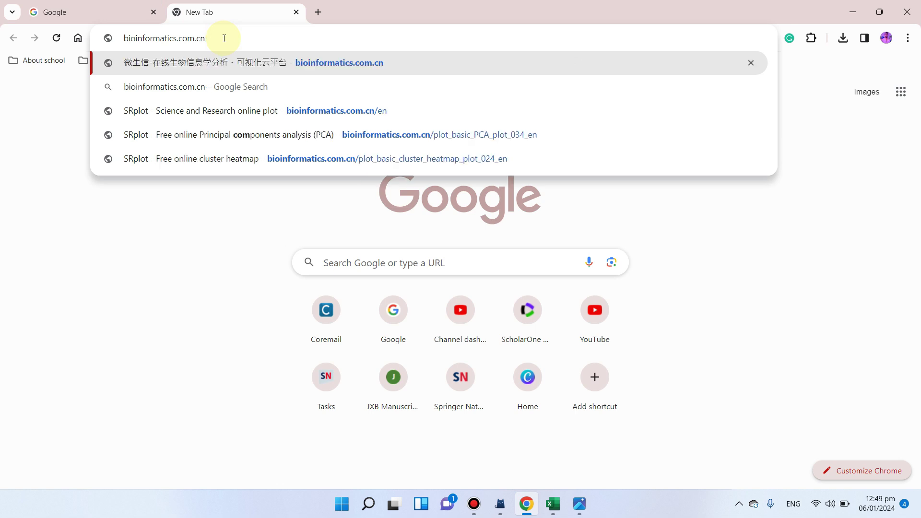
{"action": "key", "text": "Return"}
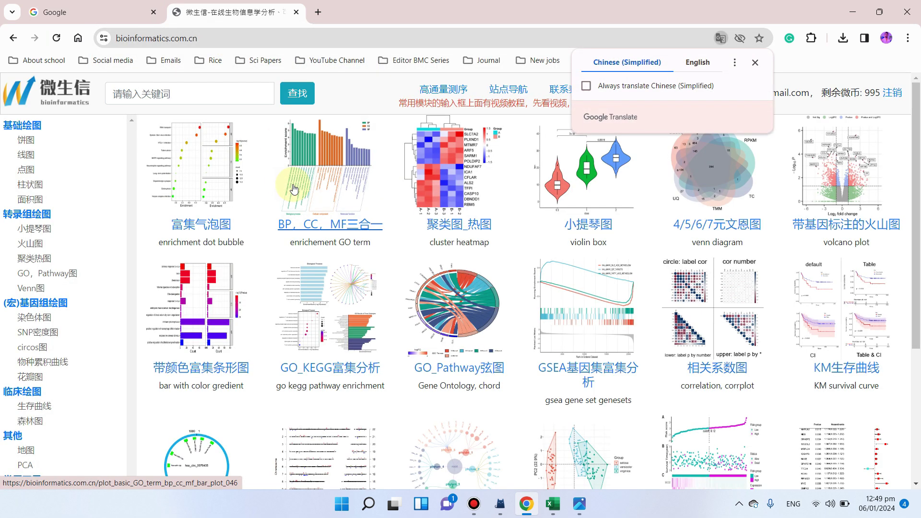
- Dismiss the translation offer and append /en to the site address
{"action": "left_click", "coordinate": [755, 62]}
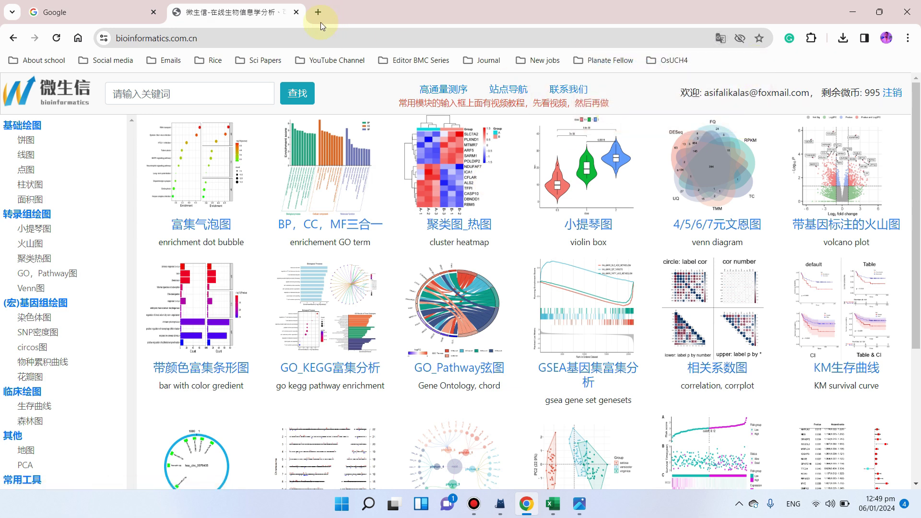
{"action": "left_click", "coordinate": [233, 35]}
{"action": "left_click", "coordinate": [291, 39]}
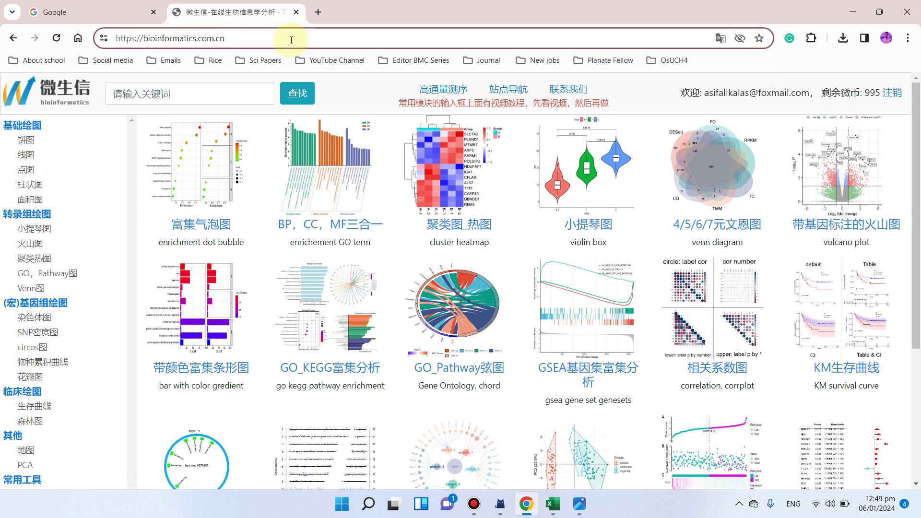
{"action": "type", "text": "/en"}
- Load the English SRplot page and browse the plot module gallery
{"action": "key", "text": "Return"}
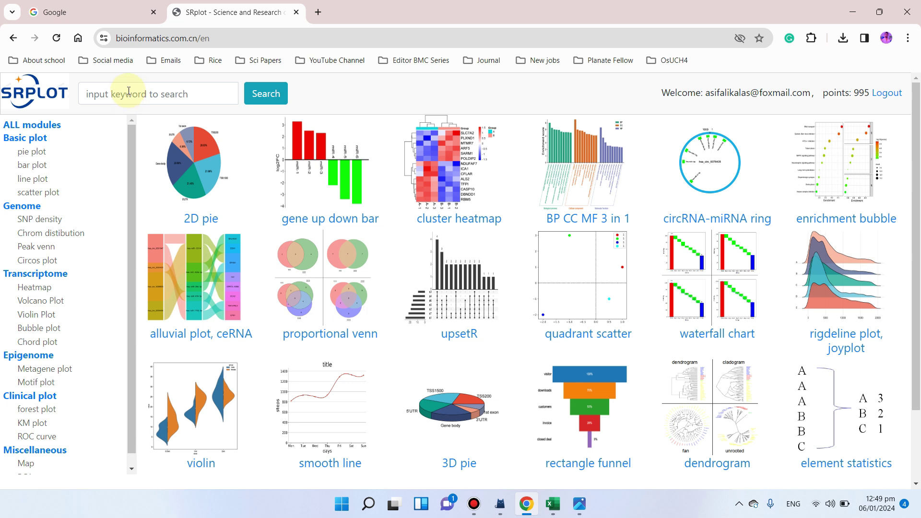
{"action": "scroll", "coordinate": [700, 139], "scroll_direction": "down", "scroll_amount": 2}
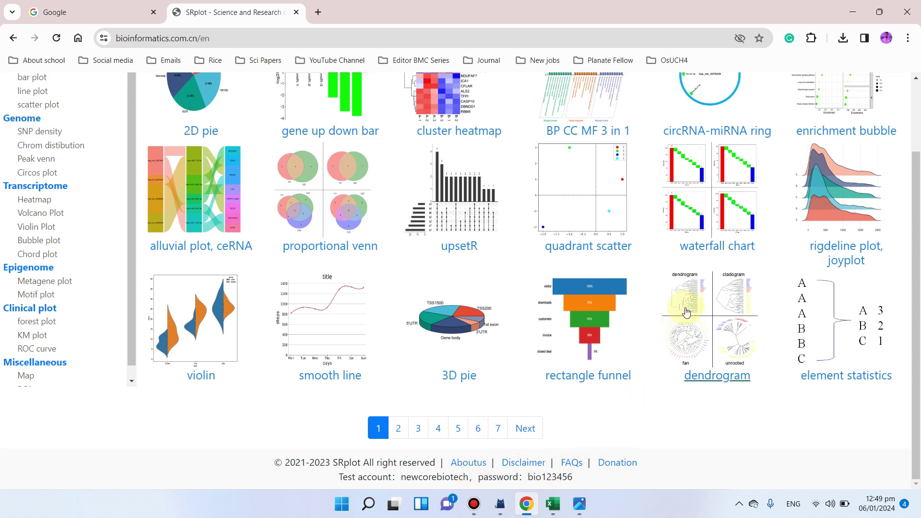
{"action": "scroll", "coordinate": [681, 307], "scroll_direction": "up", "scroll_amount": 2}
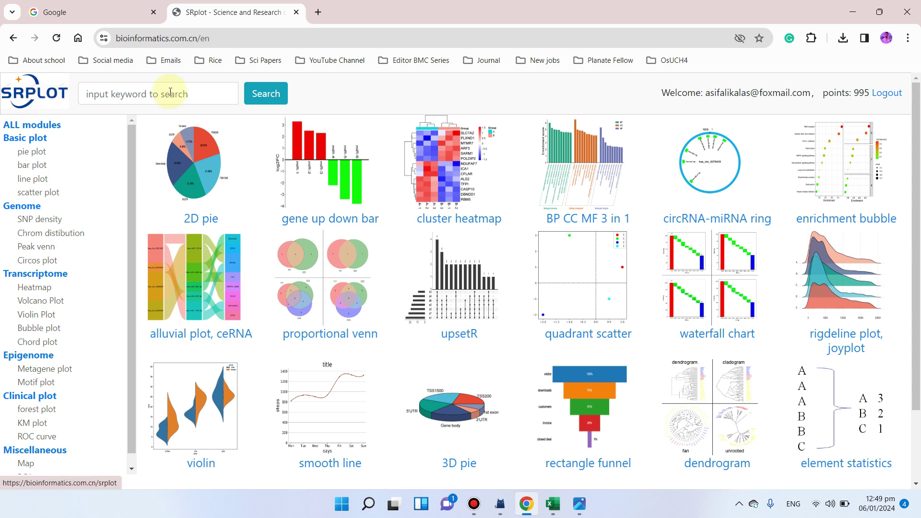
{"action": "scroll", "coordinate": [671, 152], "scroll_direction": "down", "scroll_amount": 1}
{"action": "scroll", "coordinate": [670, 152], "scroll_direction": "down", "scroll_amount": 1}
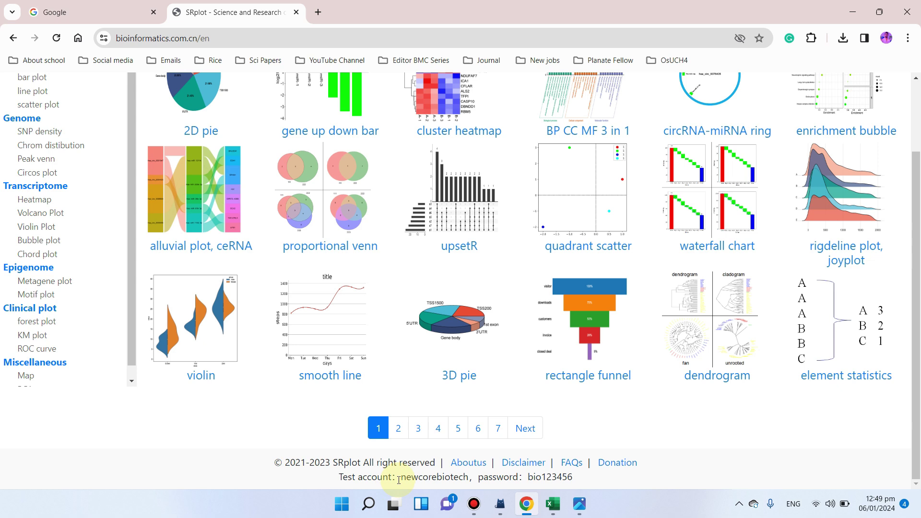
- Highlight the footer account name, return to the top, and focus the module search
{"action": "left_click_drag", "start_coordinate": [401, 477], "coordinate": [468, 481]}
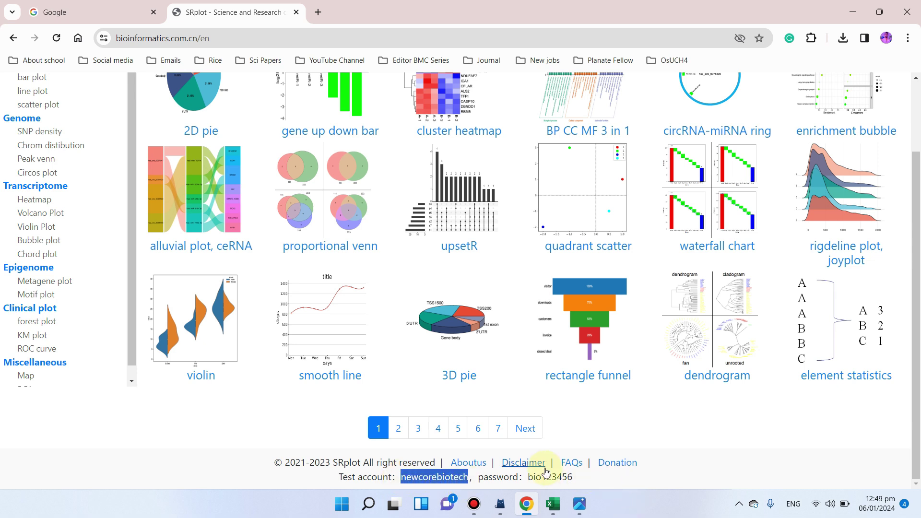
{"action": "scroll", "coordinate": [605, 403], "scroll_direction": "up", "scroll_amount": 1}
{"action": "scroll", "coordinate": [605, 403], "scroll_direction": "up", "scroll_amount": 1}
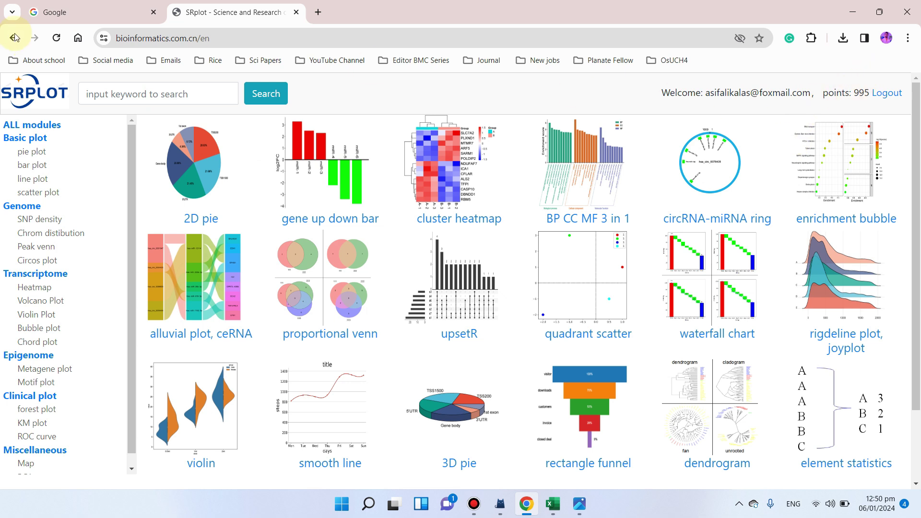
{"action": "left_click", "coordinate": [129, 91]}
- Search modules for 'pca' and open the Principal components analysis tool
{"action": "type", "text": "pca"}
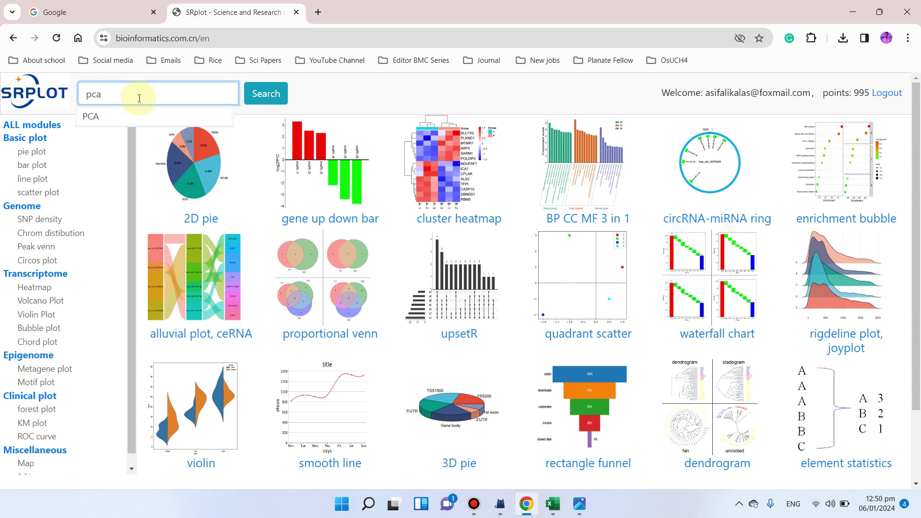
{"action": "left_click", "coordinate": [92, 116]}
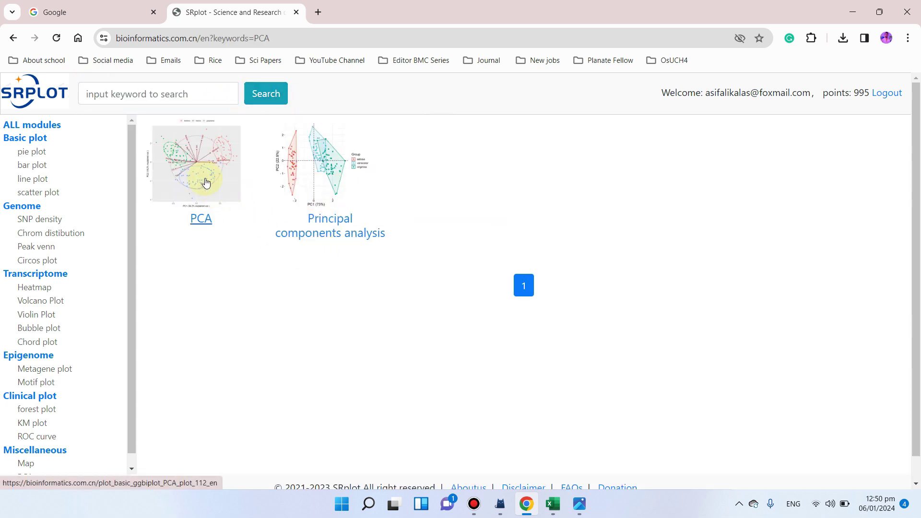
{"action": "left_click", "coordinate": [331, 224]}
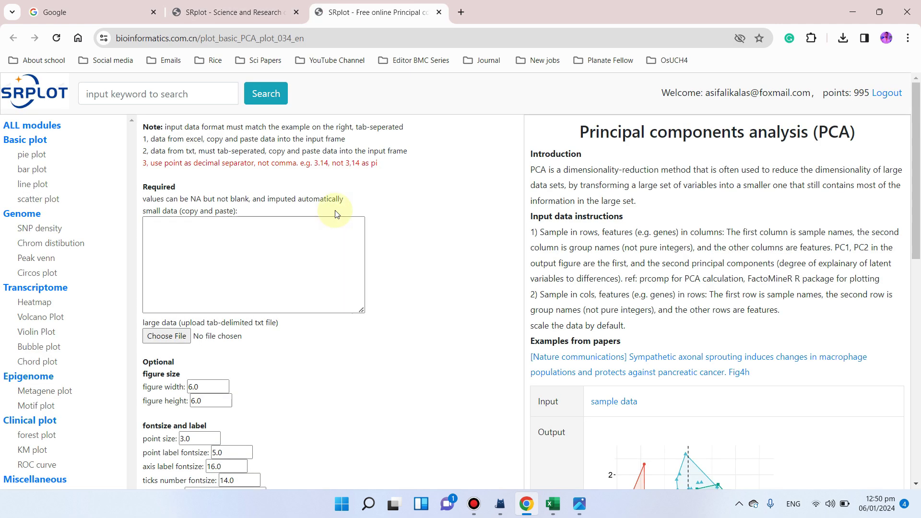
- Review the PCA page's input instructions and example output
{"action": "scroll", "coordinate": [206, 228], "scroll_direction": "down", "scroll_amount": 1}
{"action": "scroll", "coordinate": [206, 228], "scroll_direction": "up", "scroll_amount": 1}
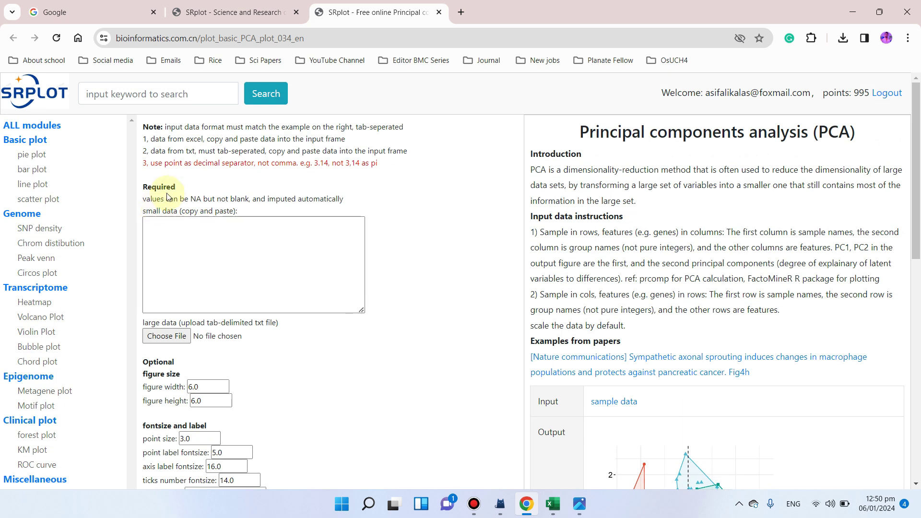
{"action": "left_click", "coordinate": [174, 227]}
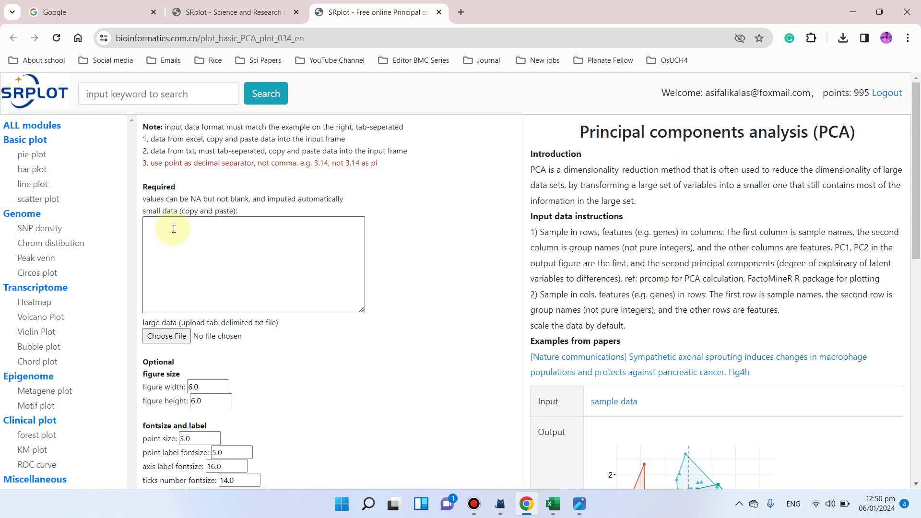
{"action": "scroll", "coordinate": [597, 324], "scroll_direction": "down", "scroll_amount": 3}
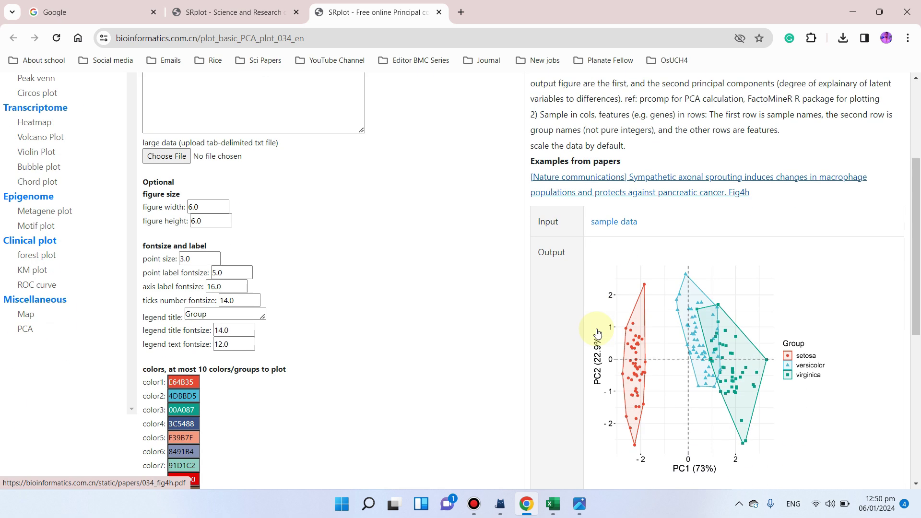
- Glance at the finished PCA plot in Photos, then switch to the Excel sample-data workbook
{"action": "left_click", "coordinate": [582, 502]}
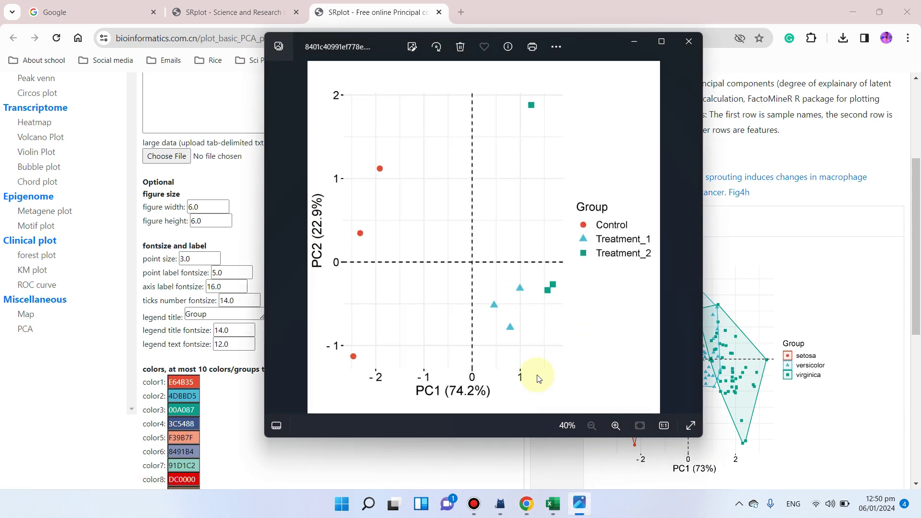
{"action": "left_click", "coordinate": [581, 502]}
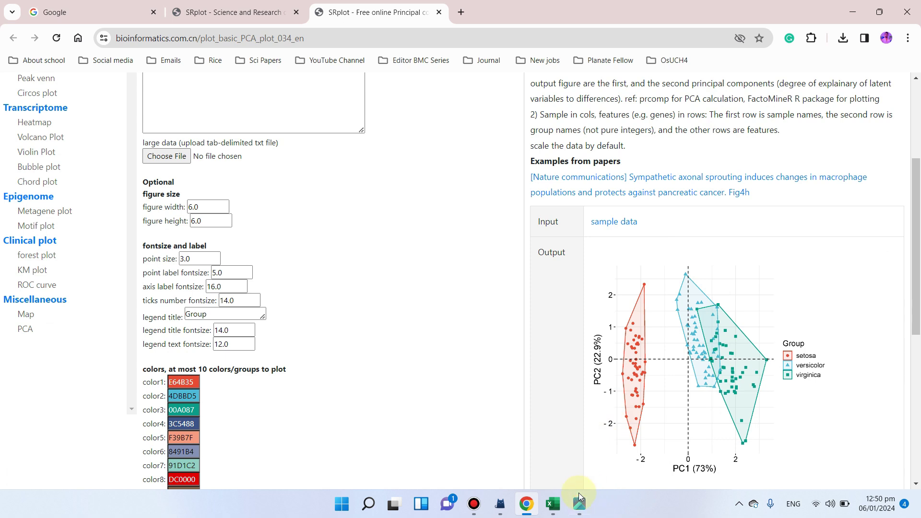
{"action": "left_click", "coordinate": [552, 504]}
{"action": "left_click", "coordinate": [578, 293]}
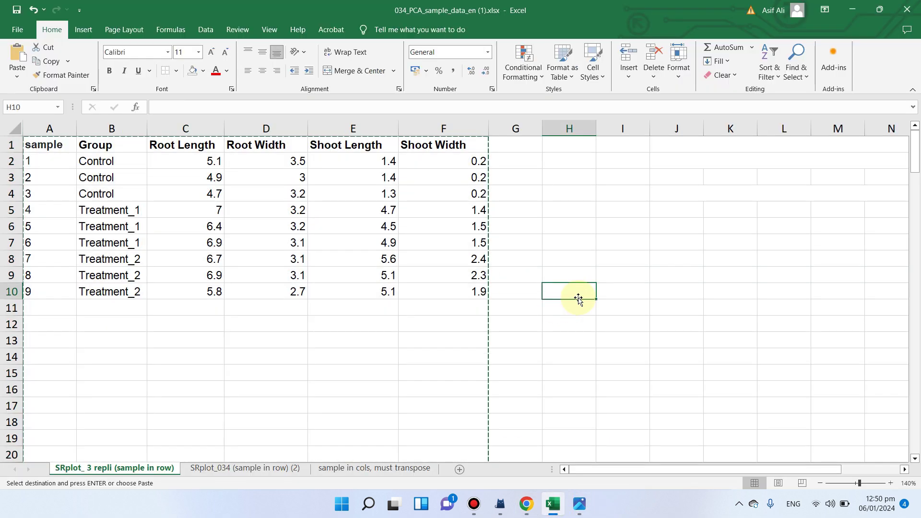
{"action": "left_click", "coordinate": [305, 321]}
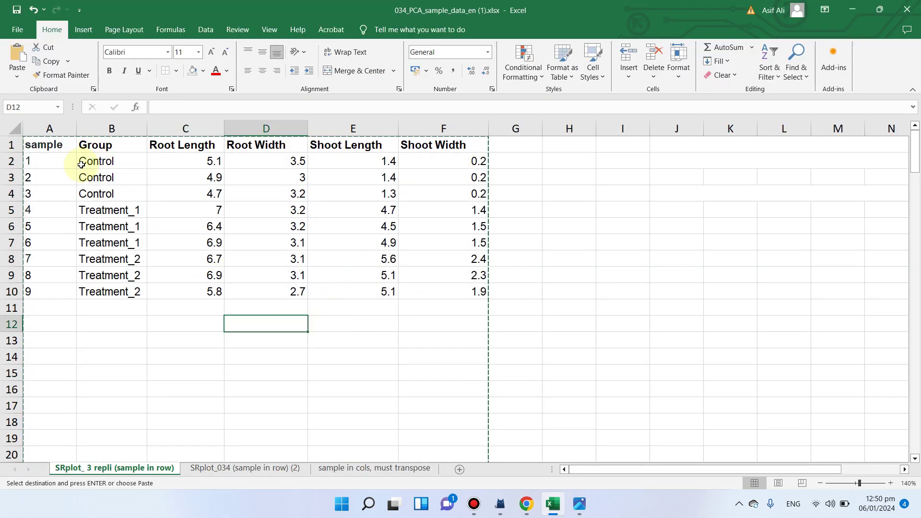
{"action": "left_click", "coordinate": [54, 143]}
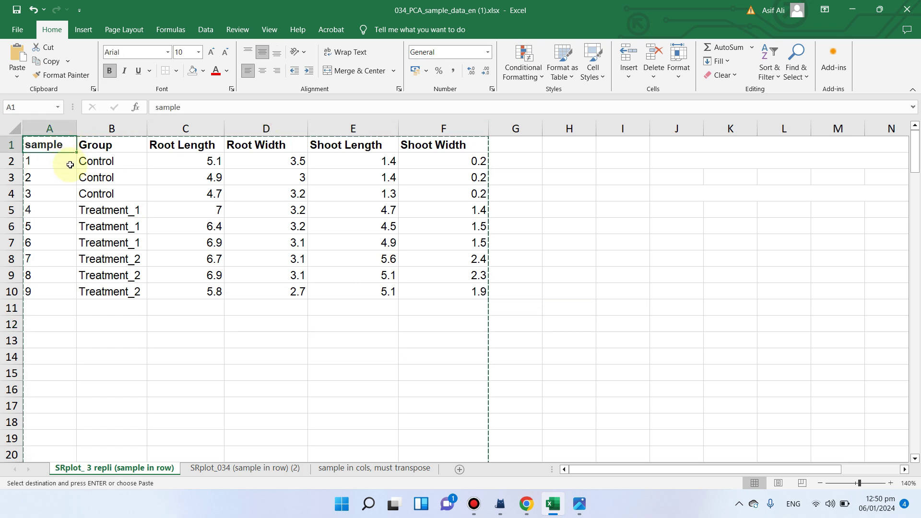
{"action": "left_click", "coordinate": [57, 156]}
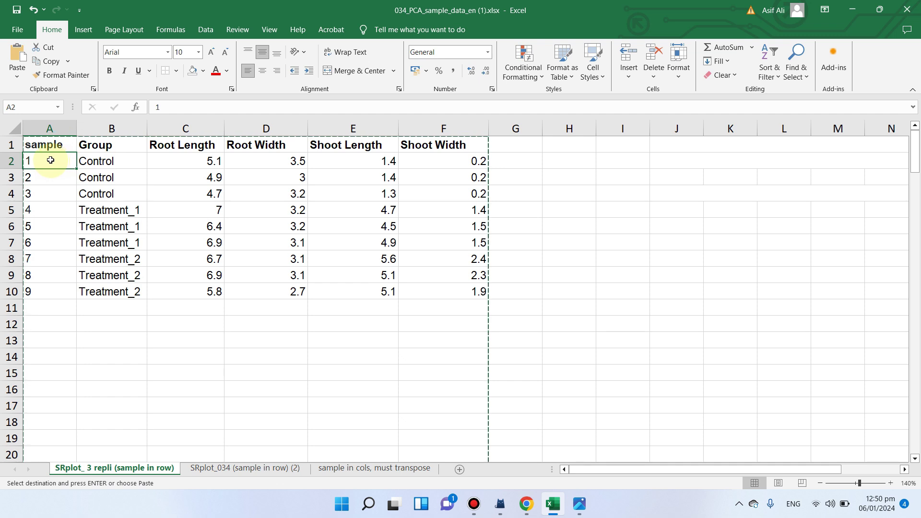
{"action": "left_click", "coordinate": [50, 179]}
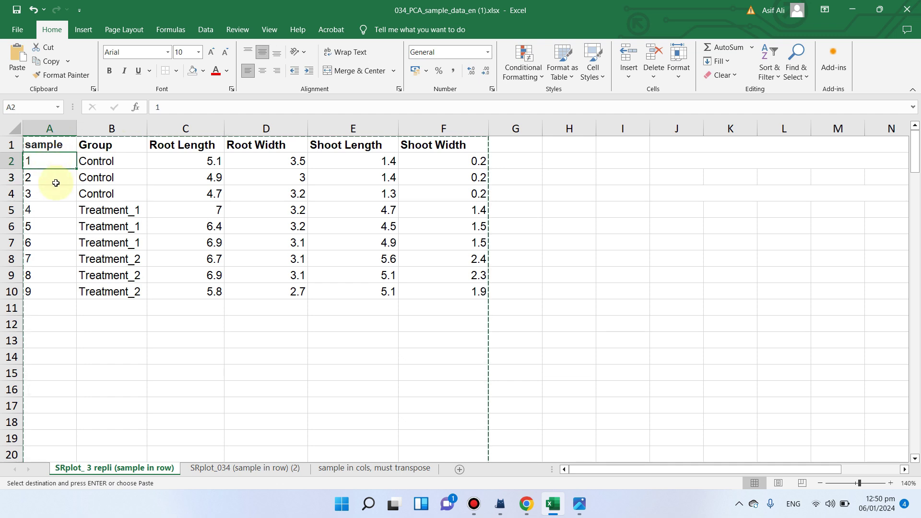
{"action": "left_click", "coordinate": [53, 178]}
{"action": "left_click", "coordinate": [54, 193]}
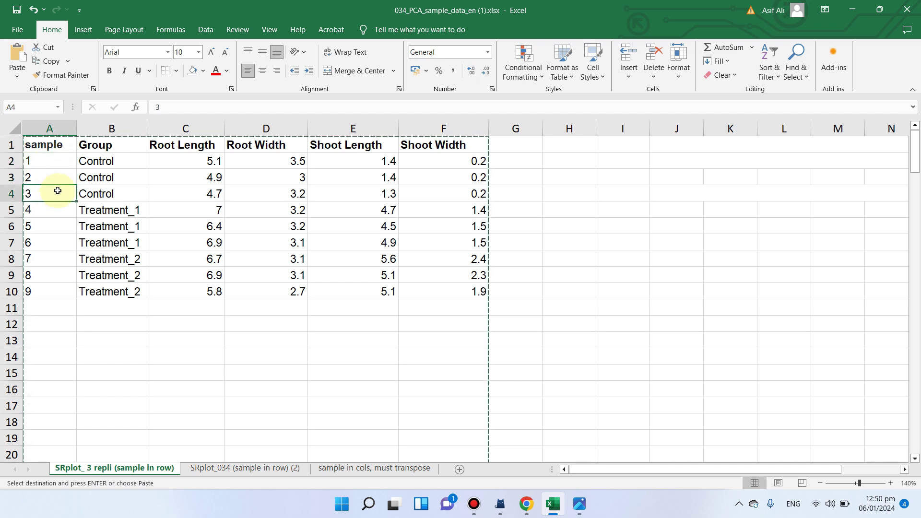
{"action": "left_click_drag", "start_coordinate": [109, 159], "coordinate": [111, 194]}
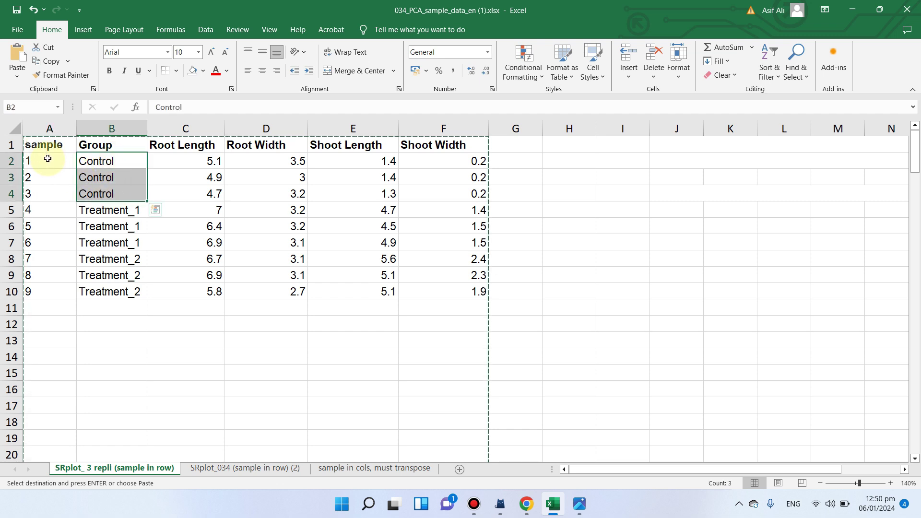
{"action": "left_click_drag", "start_coordinate": [47, 158], "coordinate": [50, 192]}
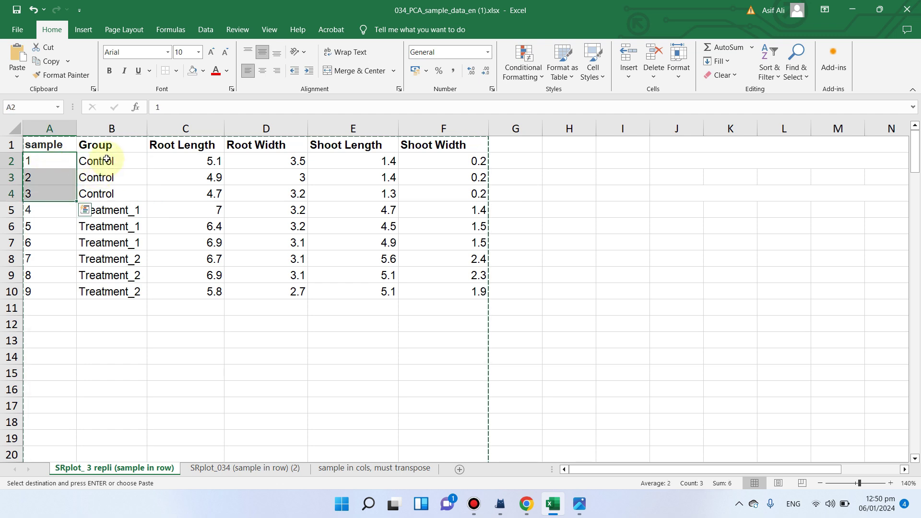
{"action": "left_click", "coordinate": [207, 144]}
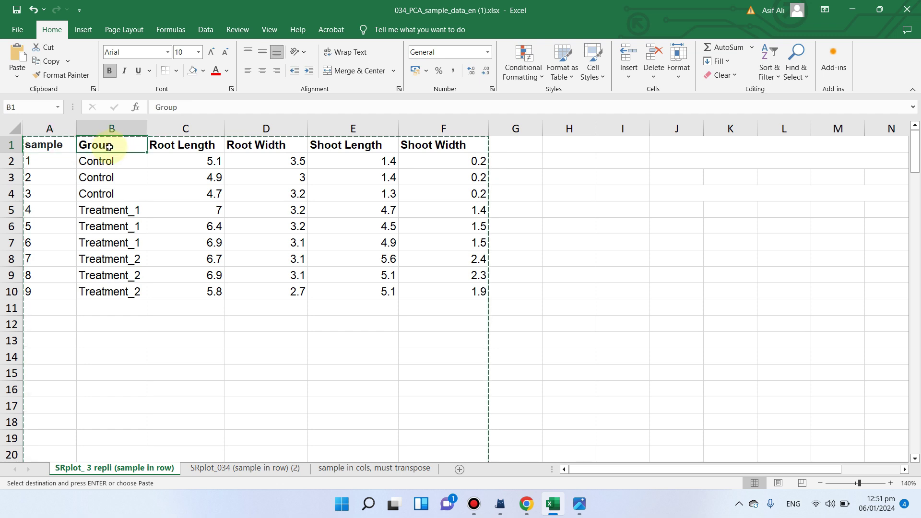
{"action": "left_click_drag", "start_coordinate": [103, 165], "coordinate": [126, 292]}
{"action": "left_click", "coordinate": [251, 350]}
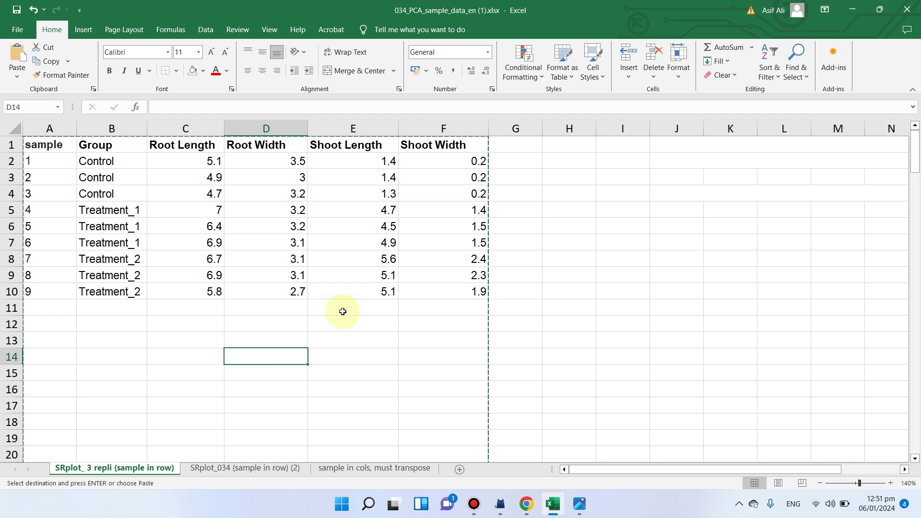
{"action": "left_click", "coordinate": [132, 293]}
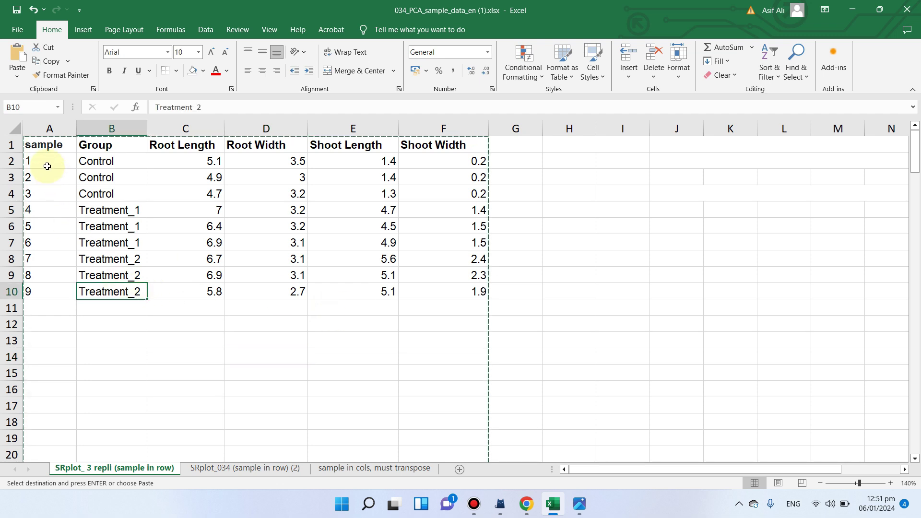
- Enter NA in C5 to show a missing value, then undo it back to 7
{"action": "left_click", "coordinate": [48, 146]}
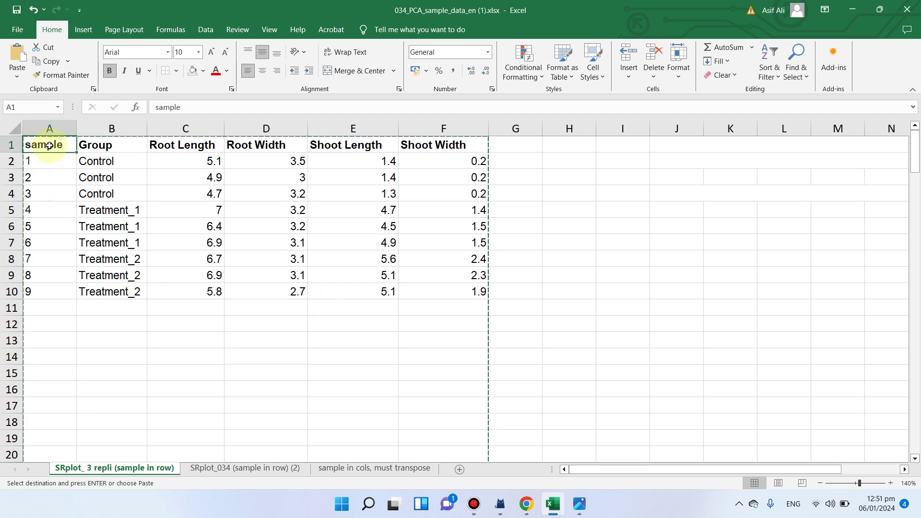
{"action": "left_click", "coordinate": [218, 206]}
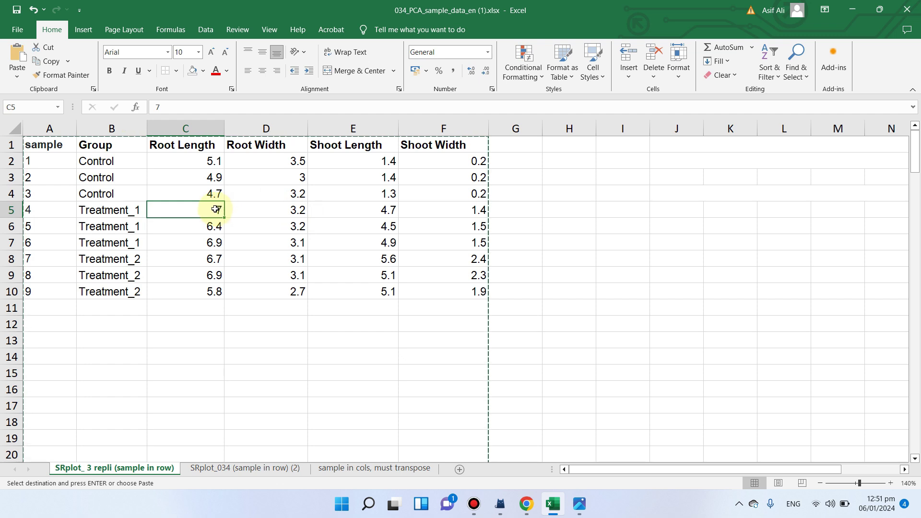
{"action": "type", "text": "n"}
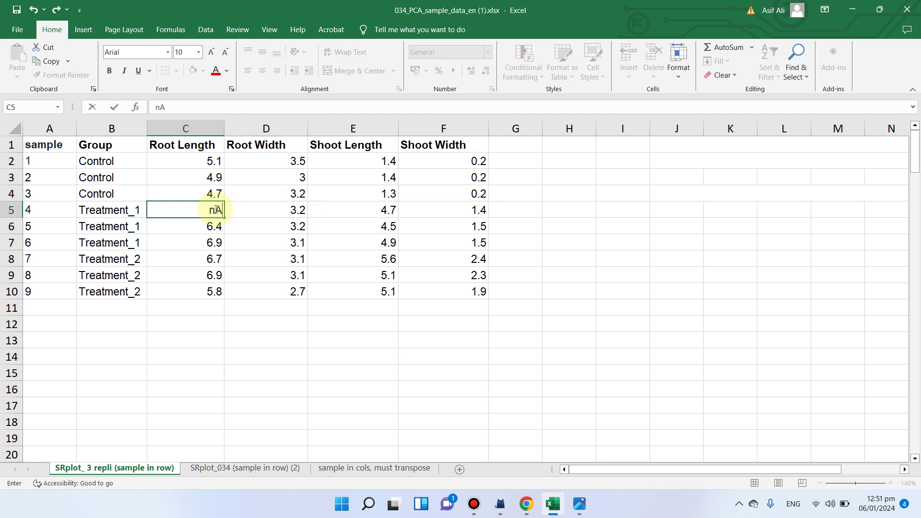
{"action": "type", "text": "A"}
{"action": "left_click", "coordinate": [231, 276]}
{"action": "left_click", "coordinate": [197, 207]}
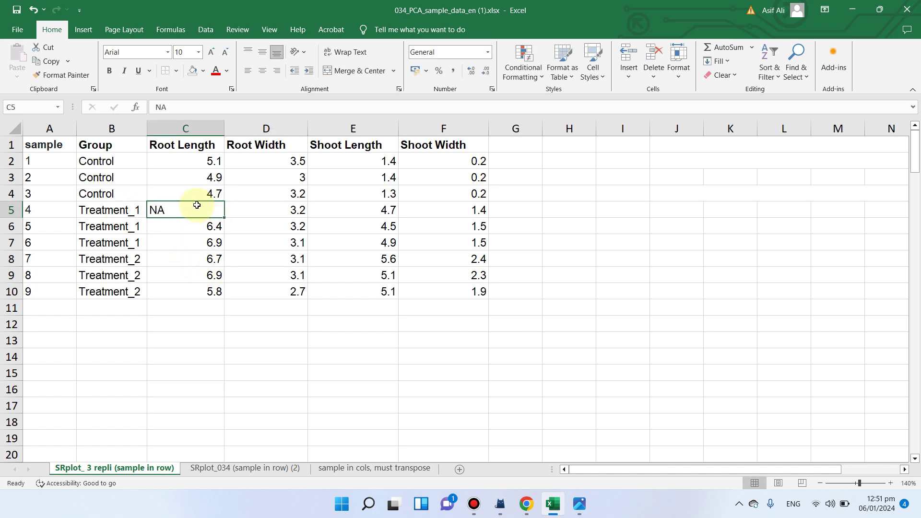
{"action": "key", "text": "ctrl+z"}
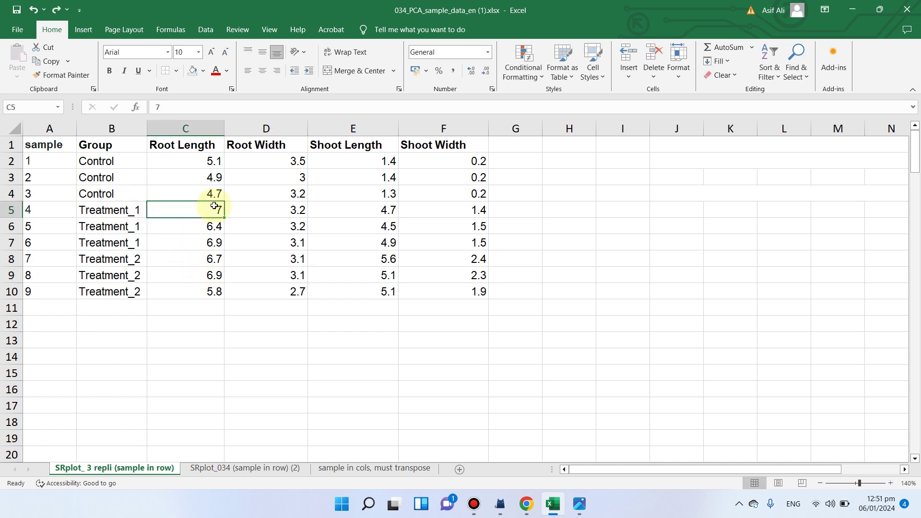
{"action": "left_click", "coordinate": [297, 357]}
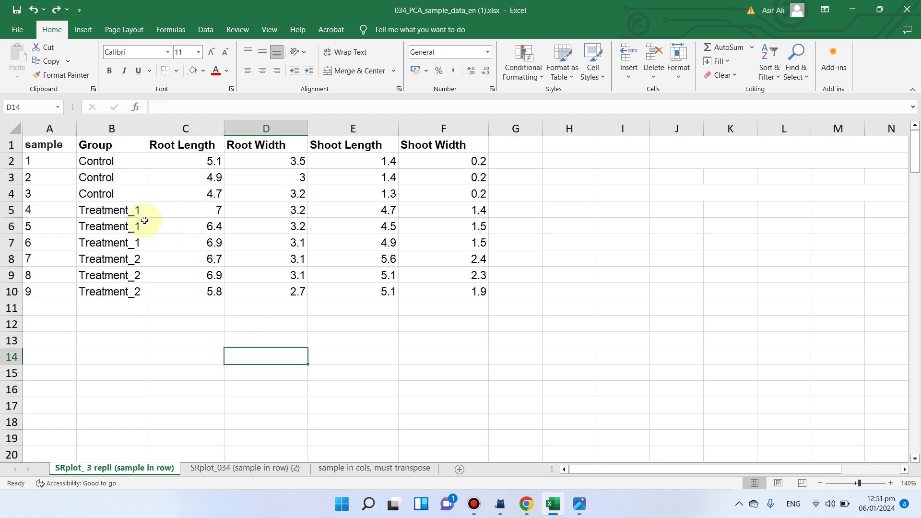
- Copy columns A–F and return to the SRplot PCA data input box
{"action": "left_click_drag", "start_coordinate": [68, 128], "coordinate": [442, 128]}
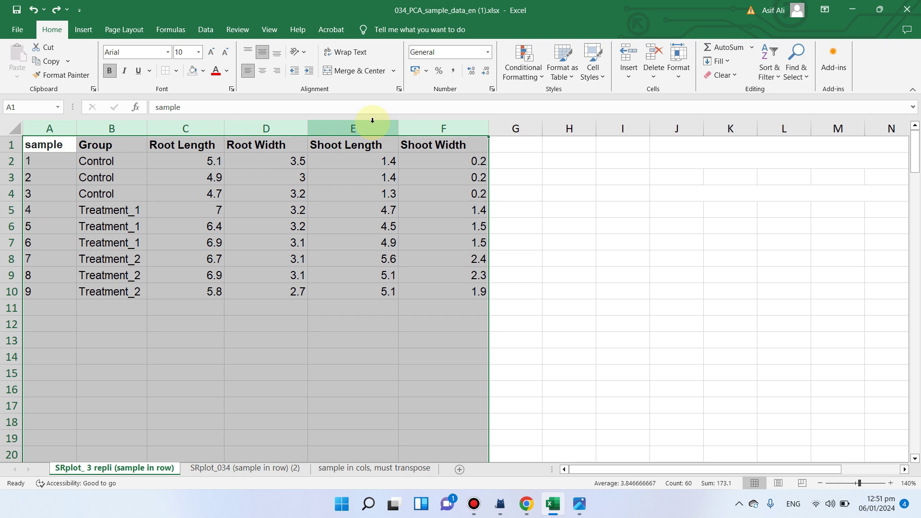
{"action": "right_click", "coordinate": [373, 125]}
{"action": "left_click", "coordinate": [402, 165]}
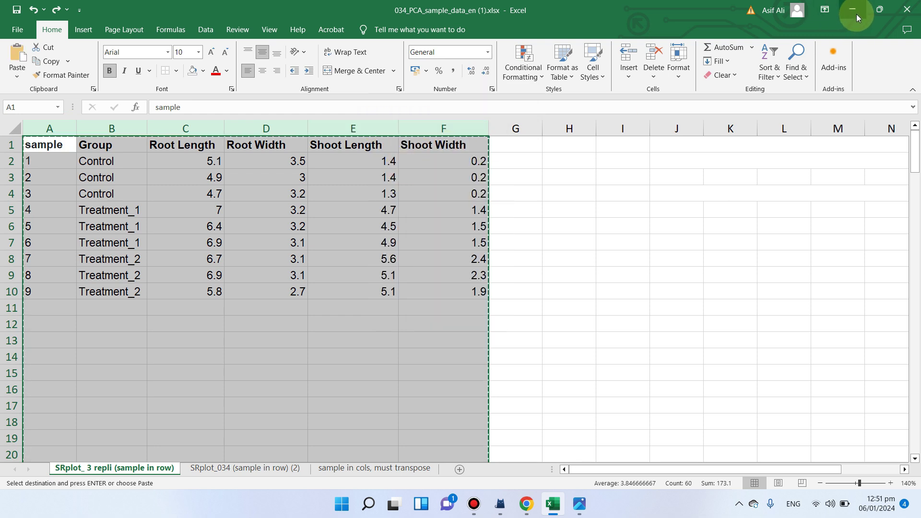
{"action": "left_click", "coordinate": [854, 10]}
{"action": "scroll", "coordinate": [353, 230], "scroll_direction": "up", "scroll_amount": 4}
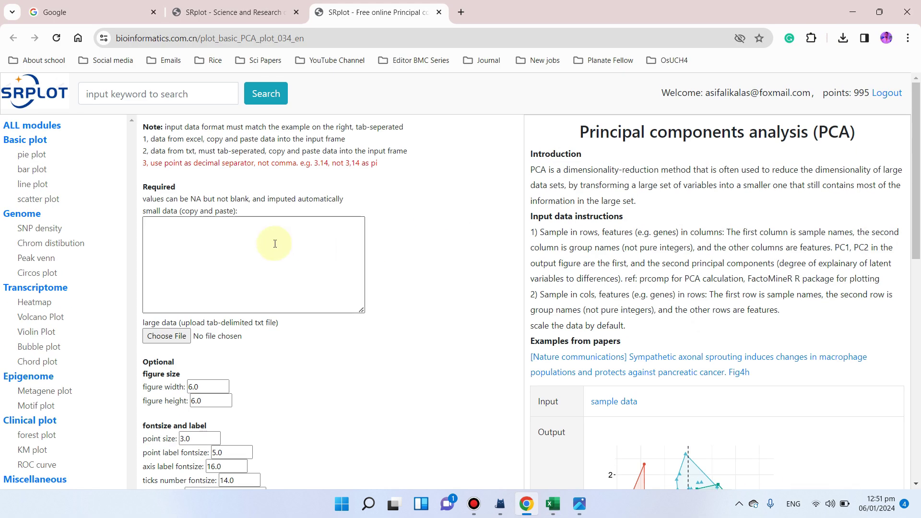
{"action": "left_click", "coordinate": [226, 236]}
- Paste the copied sample table into the small-data box and scroll to the optional settings
{"action": "left_click", "coordinate": [226, 236]}
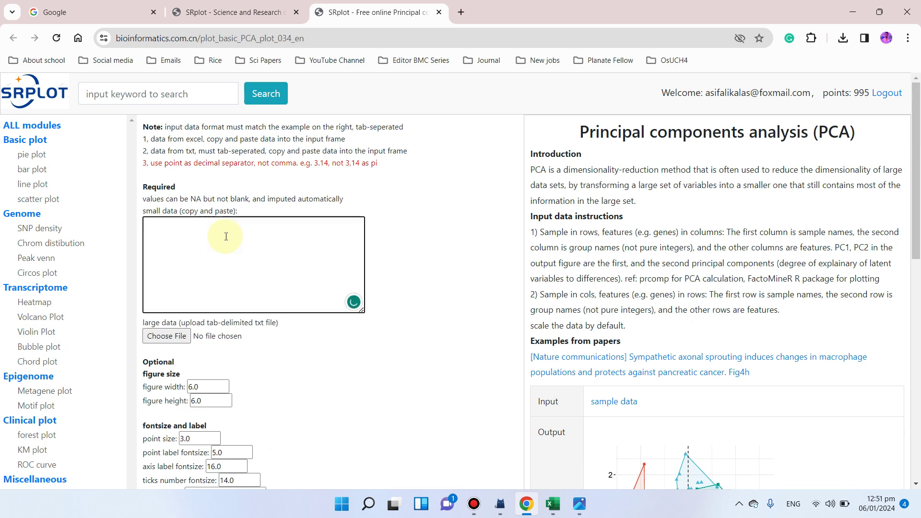
{"action": "key", "text": "ctrl+v"}
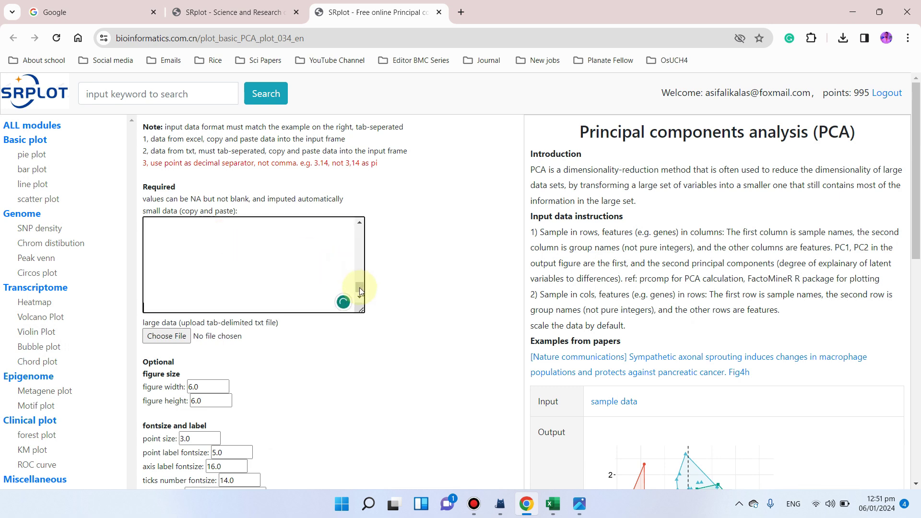
{"action": "scroll", "coordinate": [351, 244], "scroll_direction": "up", "scroll_amount": 3}
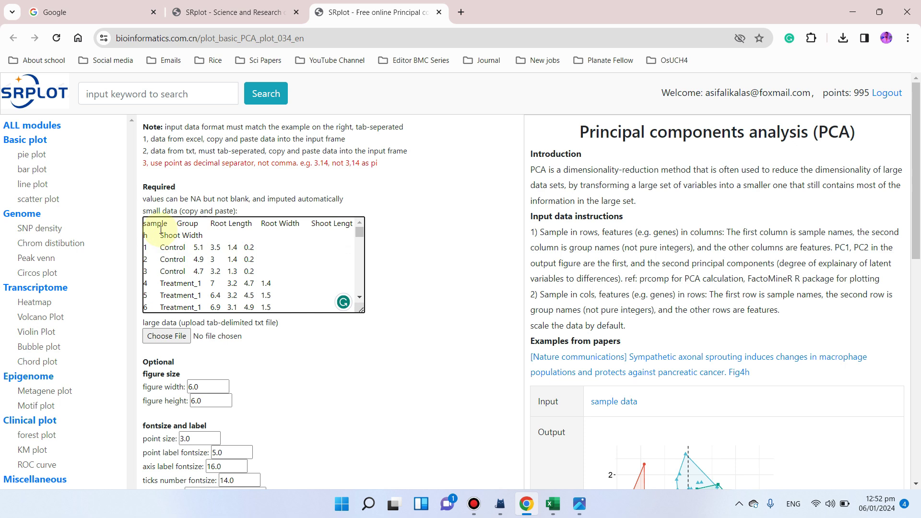
{"action": "scroll", "coordinate": [225, 346], "scroll_direction": "down", "scroll_amount": 2}
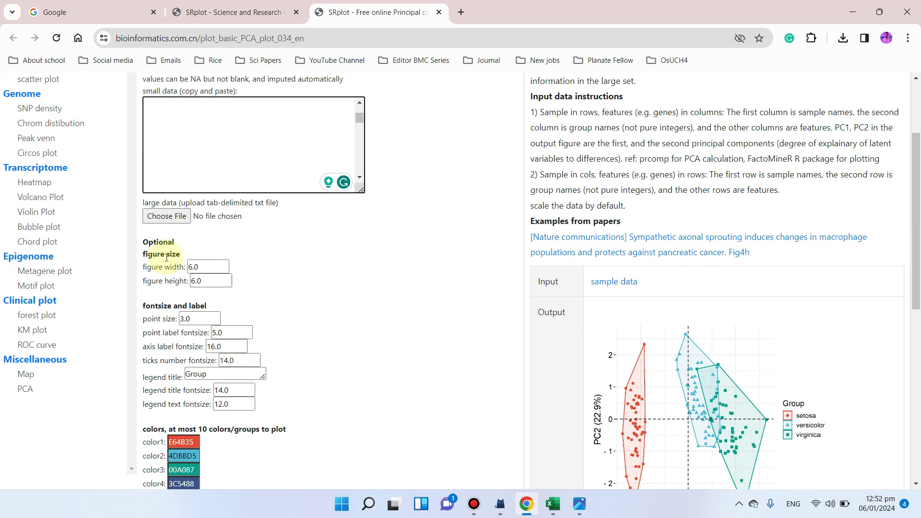
{"action": "scroll", "coordinate": [169, 259], "scroll_direction": "down", "scroll_amount": 2}
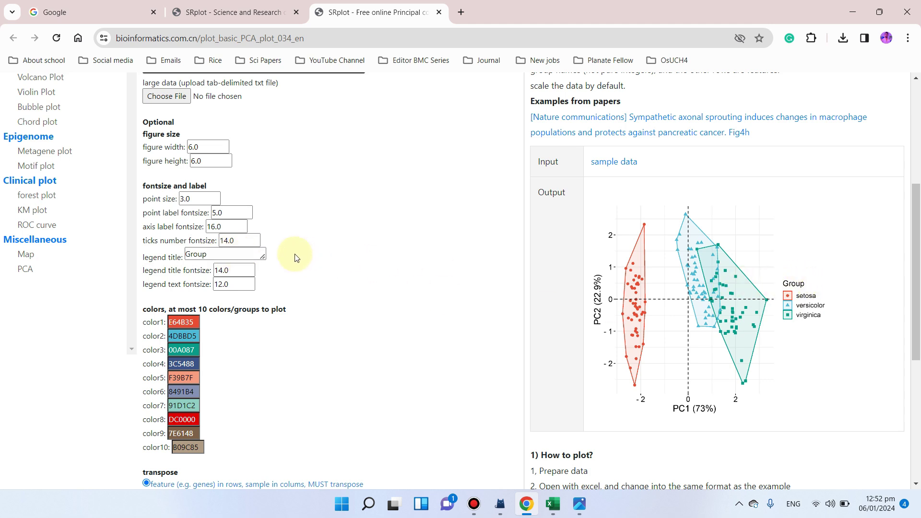
{"action": "scroll", "coordinate": [288, 258], "scroll_direction": "down", "scroll_amount": 3}
{"action": "scroll", "coordinate": [225, 298], "scroll_direction": "down", "scroll_amount": 2}
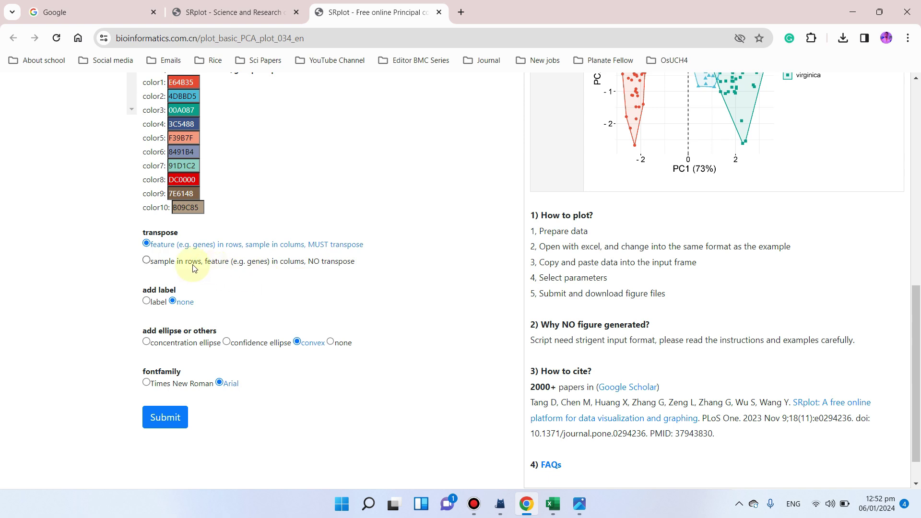
- Set the transpose option to samples in rows (no transpose)
{"action": "left_click", "coordinate": [170, 265]}
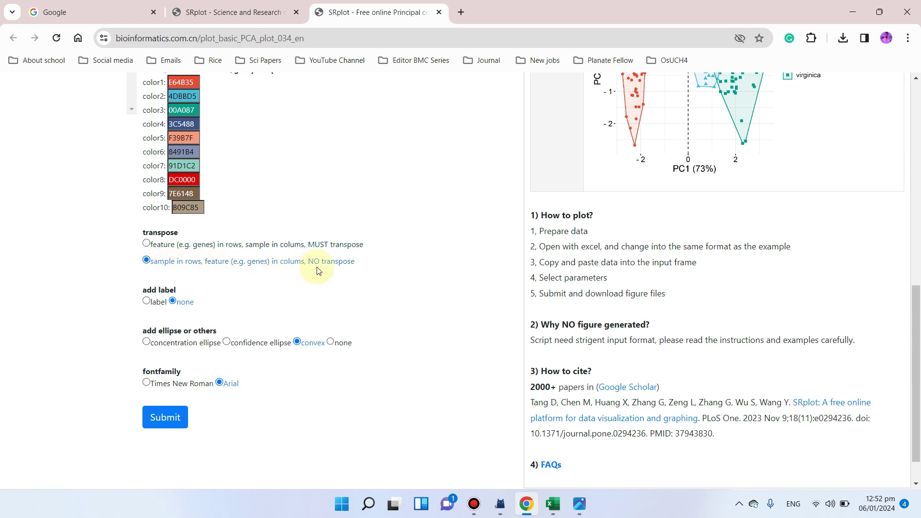
{"action": "left_click_drag", "start_coordinate": [354, 268], "coordinate": [314, 265]}
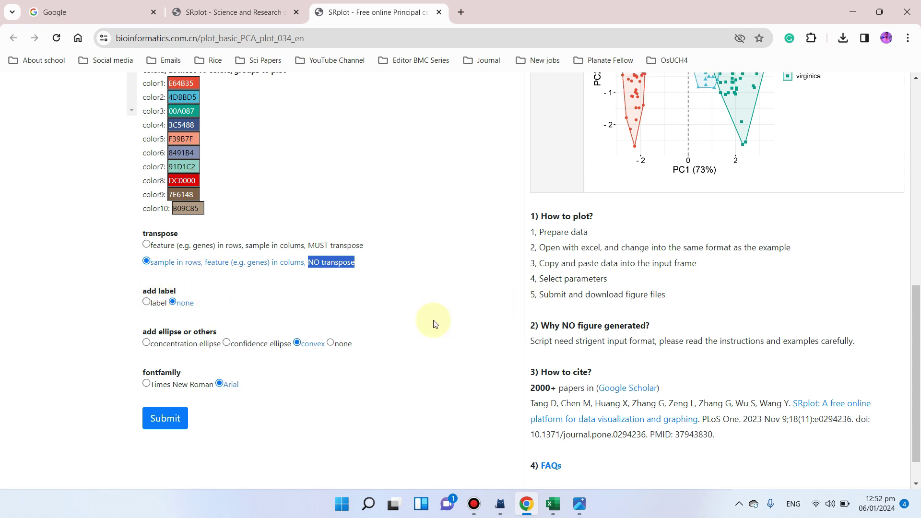
{"action": "scroll", "coordinate": [652, 167], "scroll_direction": "up", "scroll_amount": 3}
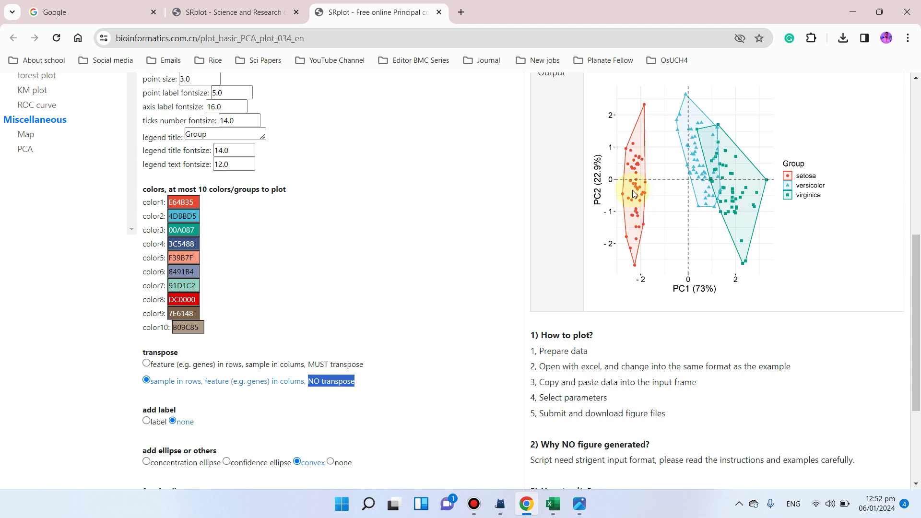
{"action": "scroll", "coordinate": [158, 307], "scroll_direction": "down", "scroll_amount": 3}
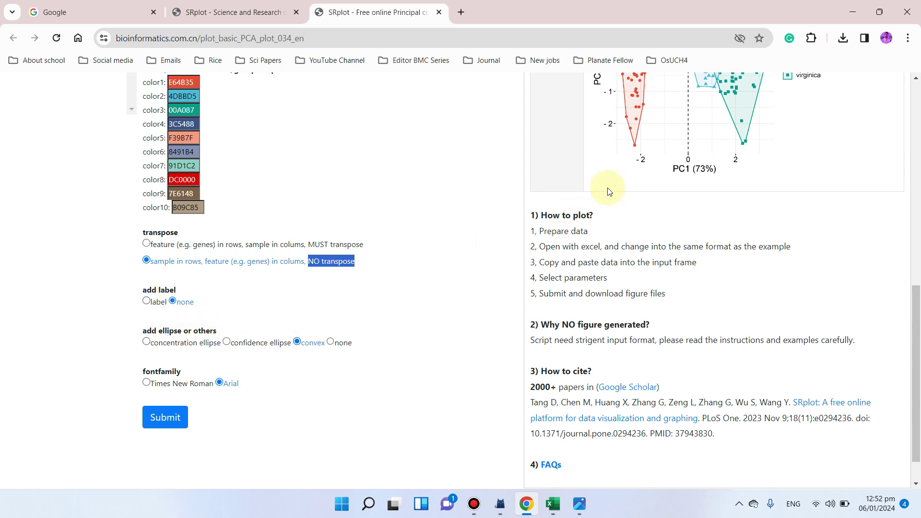
{"action": "scroll", "coordinate": [624, 153], "scroll_direction": "up", "scroll_amount": 3}
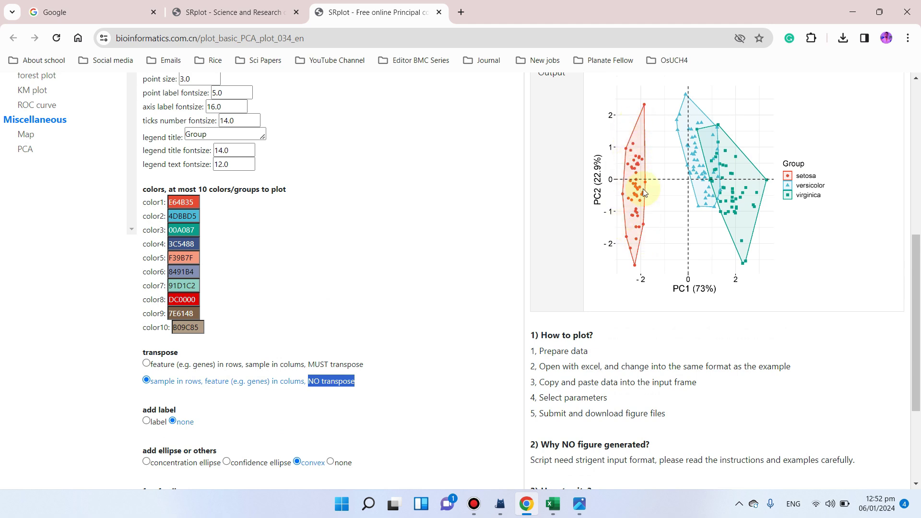
{"action": "scroll", "coordinate": [613, 270], "scroll_direction": "down", "scroll_amount": 3}
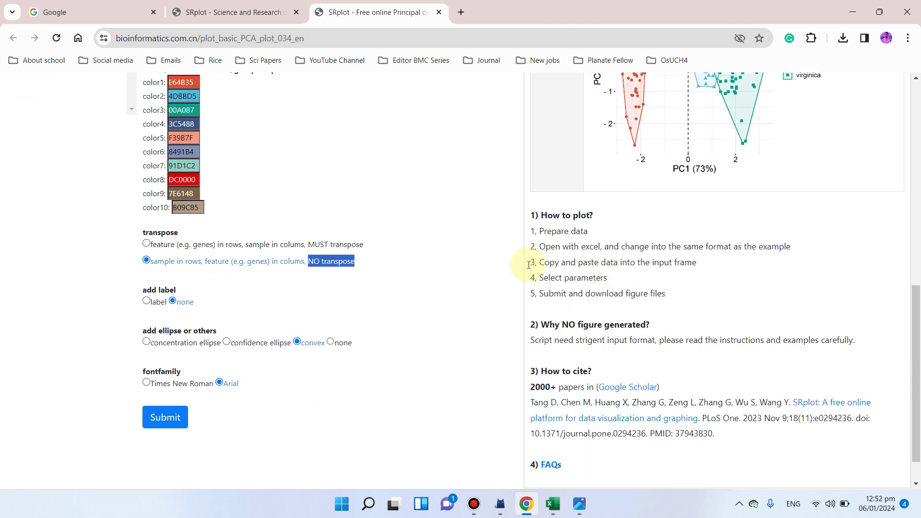
- Compare the ellipse options, set 'add ellipse or others' to none, and submit
{"action": "left_click", "coordinate": [181, 348]}
{"action": "left_click", "coordinate": [233, 342]}
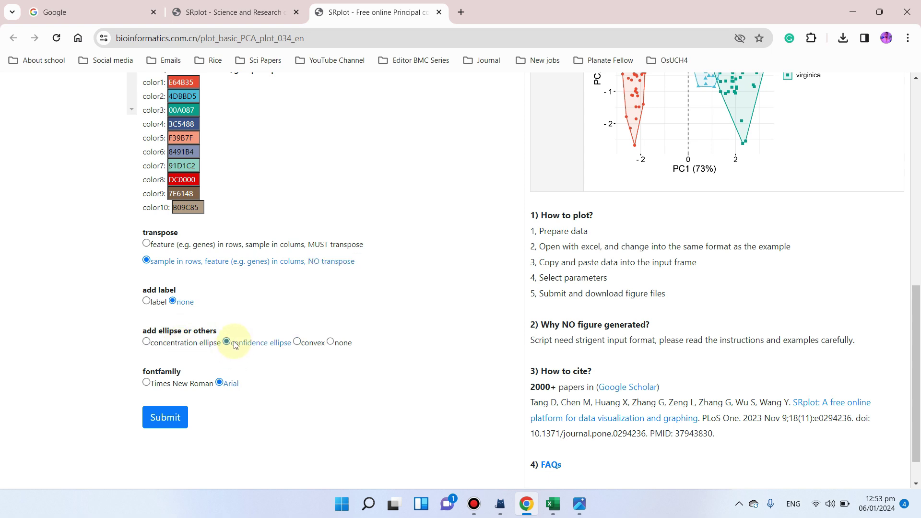
{"action": "left_click", "coordinate": [309, 347]}
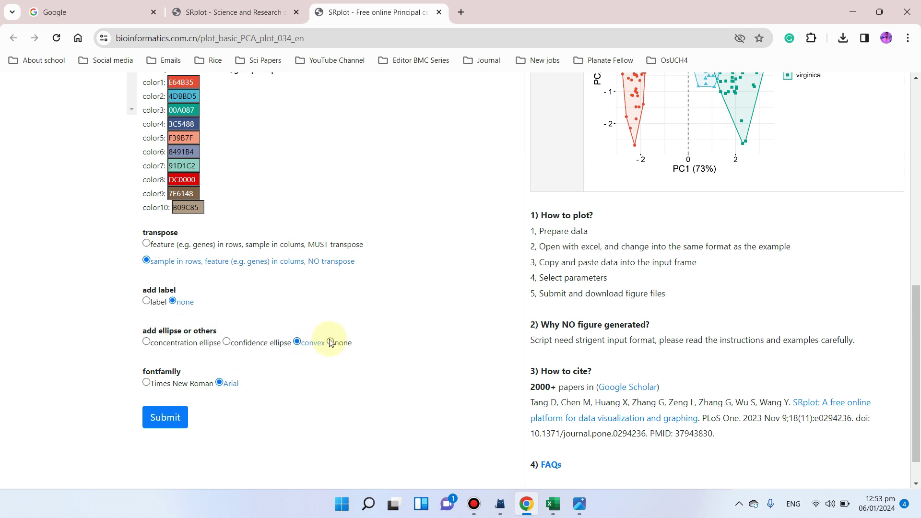
{"action": "left_click", "coordinate": [331, 344]}
{"action": "scroll", "coordinate": [262, 352], "scroll_direction": "up", "scroll_amount": 2}
{"action": "scroll", "coordinate": [265, 359], "scroll_direction": "down", "scroll_amount": 2}
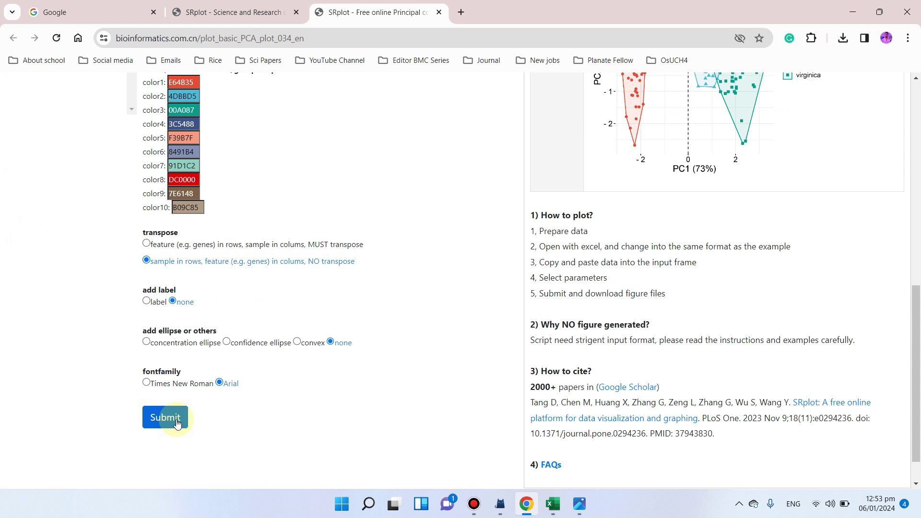
{"action": "left_click", "coordinate": [165, 417]}
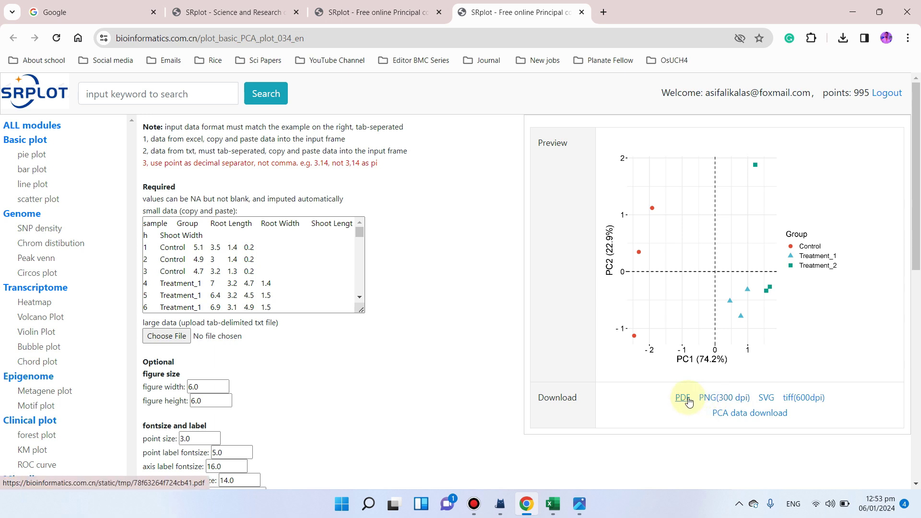
- Save the plot as a 300 dpi PNG, view it maximized in Photos, then minimize Photos
{"action": "left_click", "coordinate": [711, 401]}
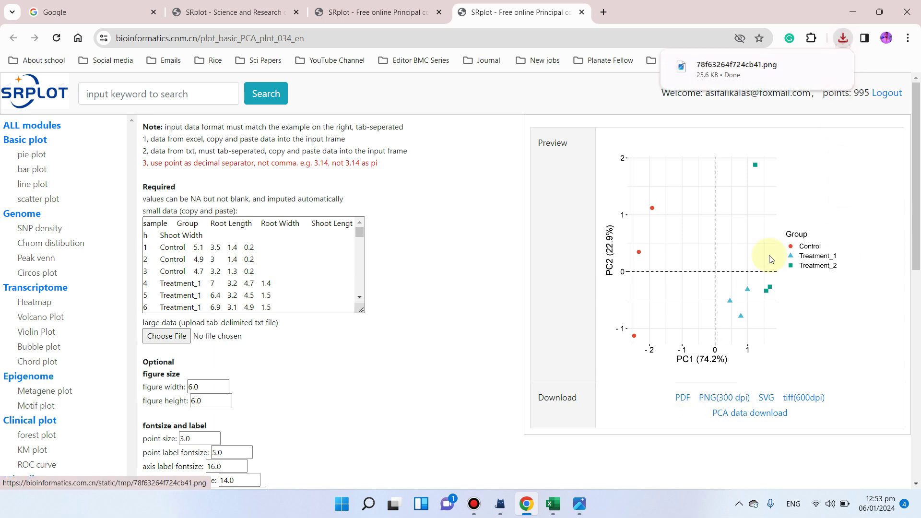
{"action": "left_click", "coordinate": [753, 64]}
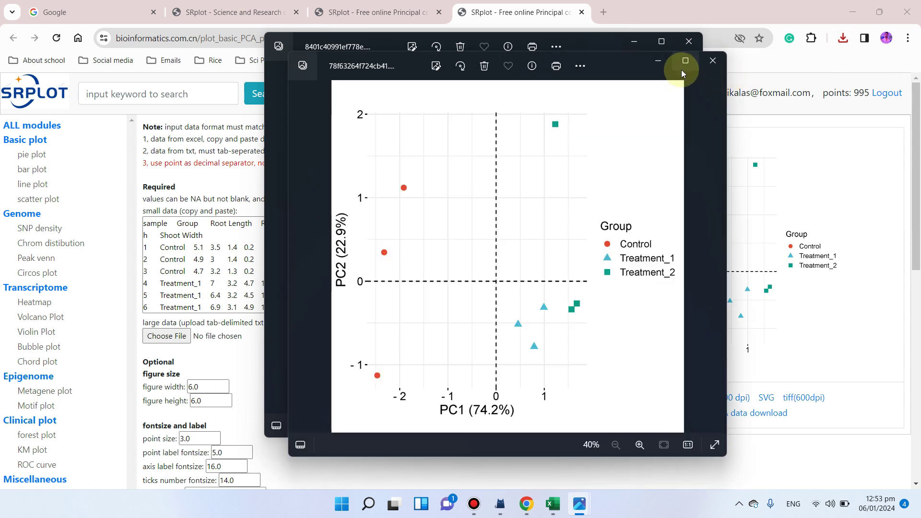
{"action": "left_click", "coordinate": [683, 64]}
{"action": "scroll", "coordinate": [574, 163], "scroll_direction": "up", "scroll_amount": 2}
{"action": "scroll", "coordinate": [590, 159], "scroll_direction": "down", "scroll_amount": 3}
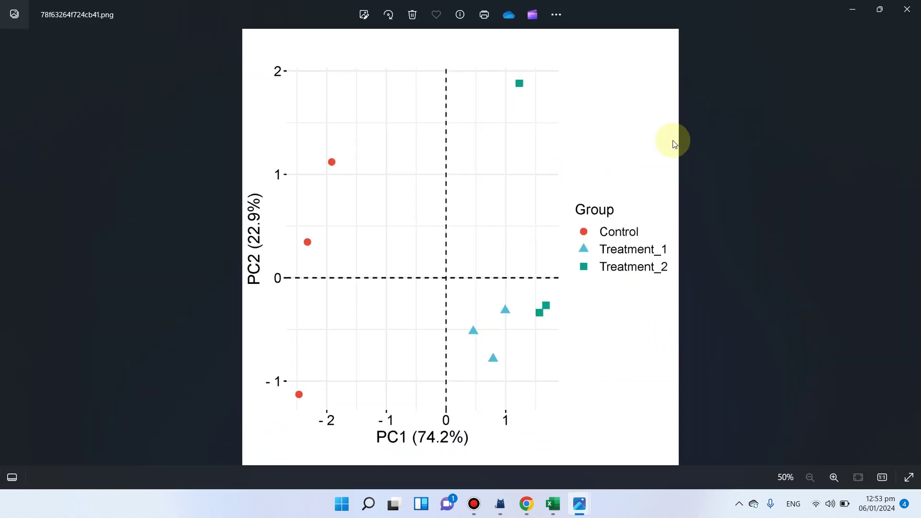
{"action": "left_click", "coordinate": [853, 9]}
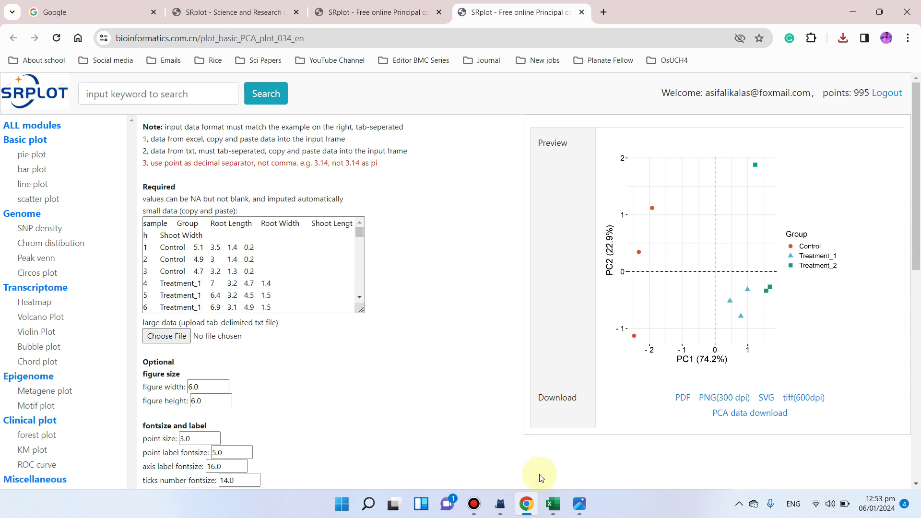
- Switch to the SRplot_034 (sample in row) (2) sheet and review its Control, Treatment_1 and Treatment_2 rows
{"action": "left_click", "coordinate": [553, 504]}
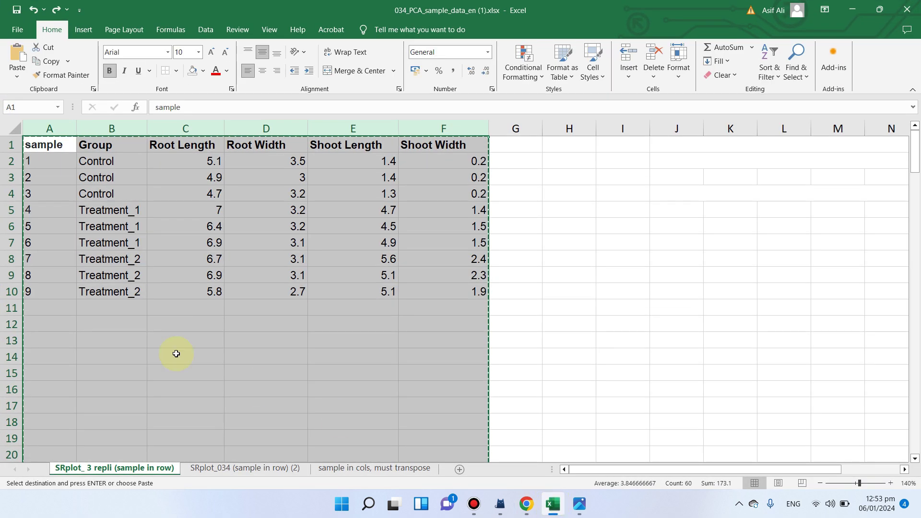
{"action": "left_click", "coordinate": [208, 358]}
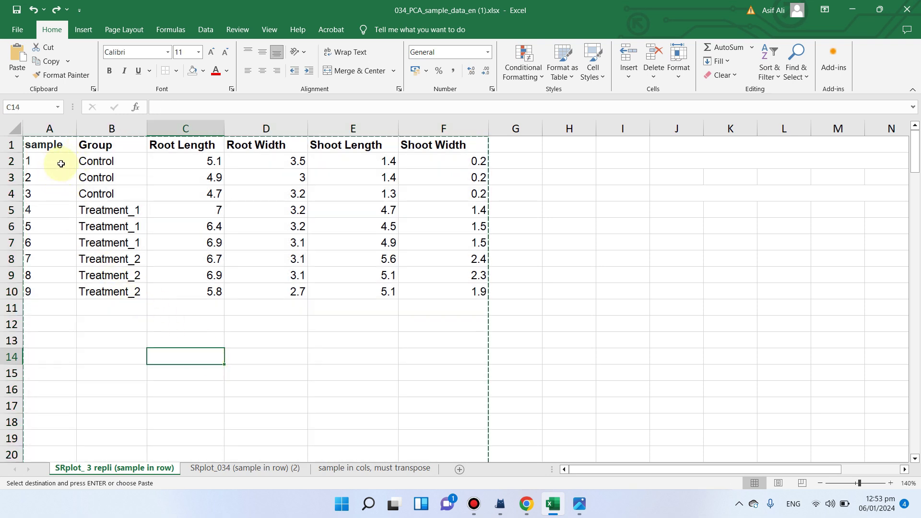
{"action": "left_click", "coordinate": [211, 470]}
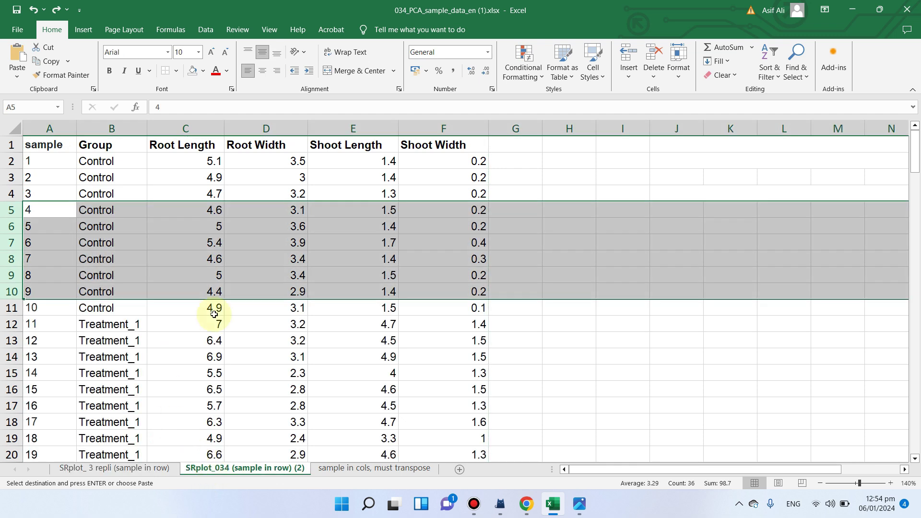
{"action": "left_click", "coordinate": [685, 407]}
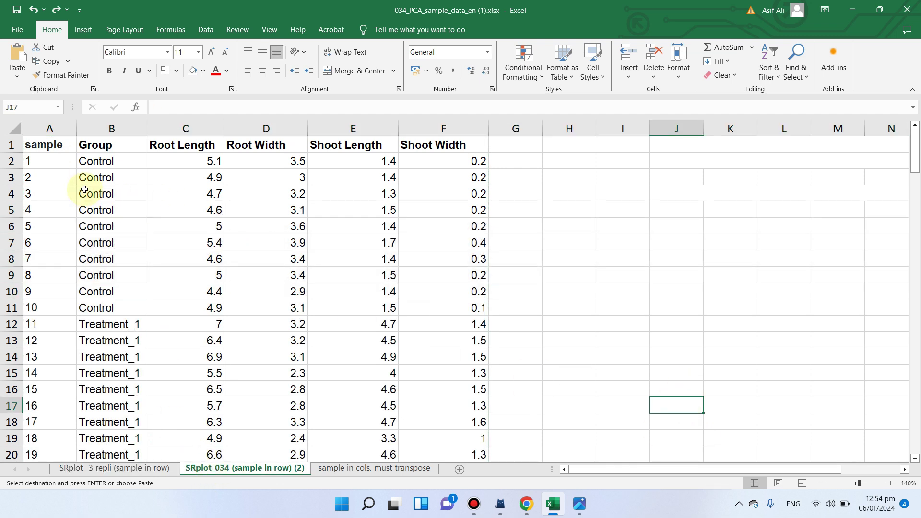
{"action": "left_click_drag", "start_coordinate": [38, 156], "coordinate": [477, 308]}
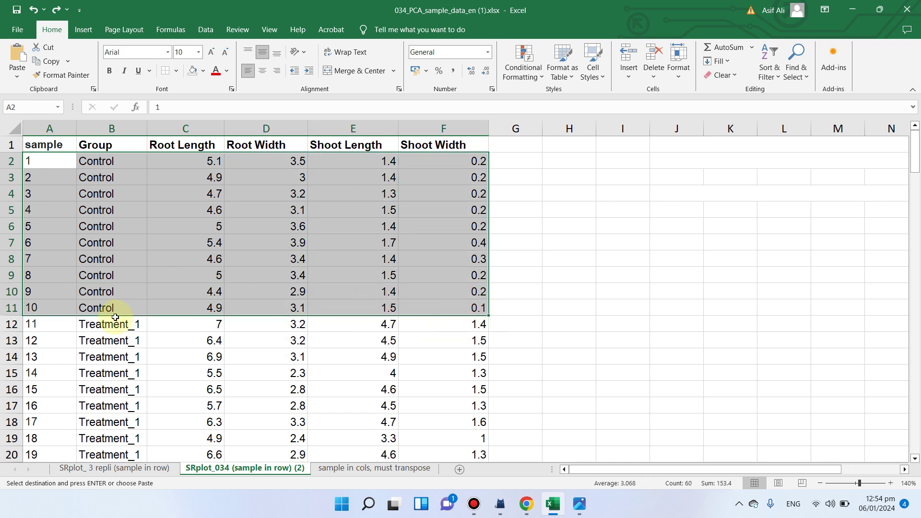
{"action": "scroll", "coordinate": [124, 323], "scroll_direction": "down", "scroll_amount": 3}
{"action": "left_click_drag", "start_coordinate": [52, 178], "coordinate": [455, 324]}
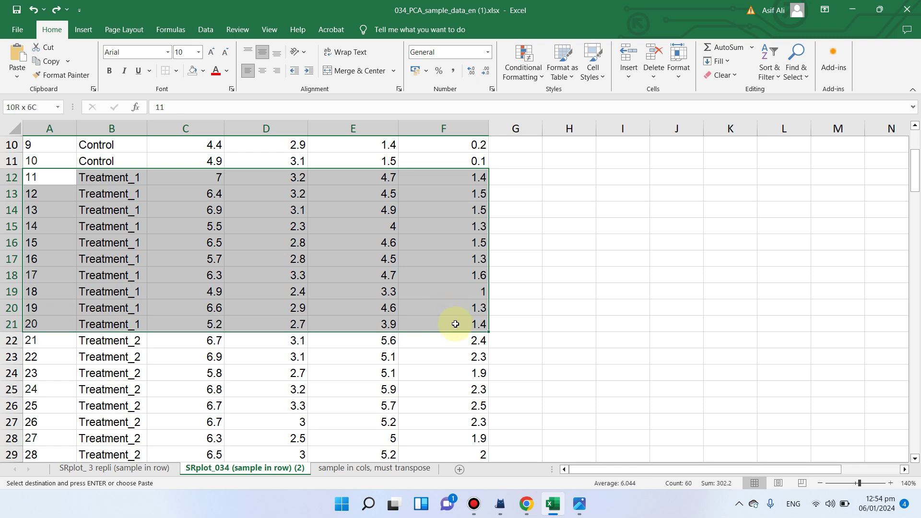
{"action": "scroll", "coordinate": [222, 329], "scroll_direction": "down", "scroll_amount": 3}
{"action": "left_click_drag", "start_coordinate": [48, 194], "coordinate": [456, 342]}
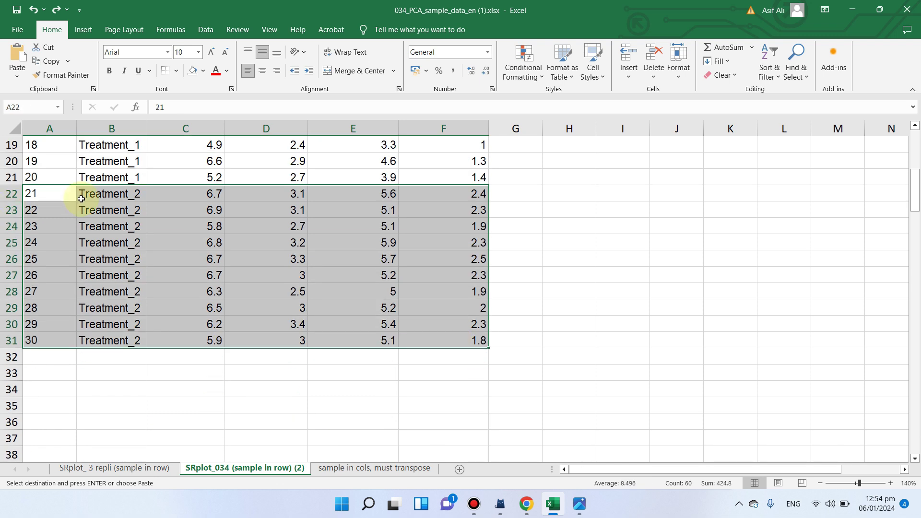
{"action": "scroll", "coordinate": [221, 251], "scroll_direction": "up", "scroll_amount": 6}
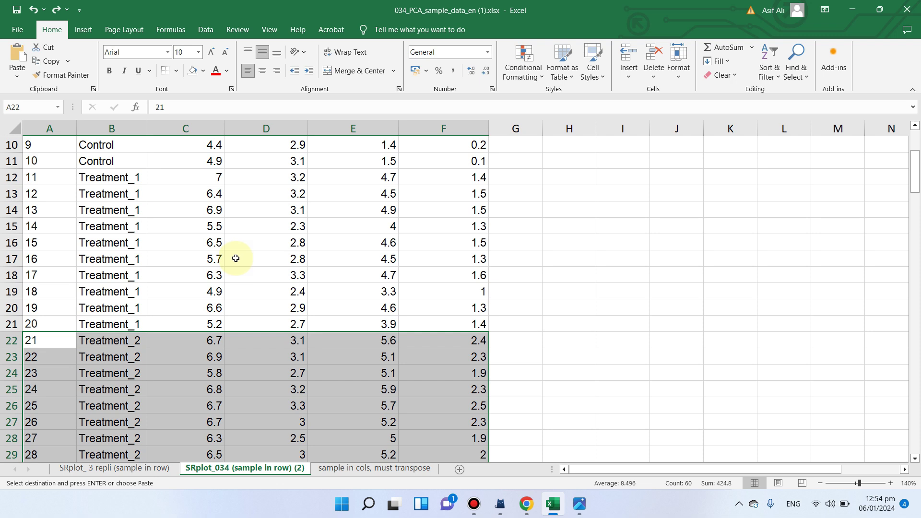
- Copy columns A–F of the 30-sample table and minimize Excel
{"action": "left_click_drag", "start_coordinate": [50, 129], "coordinate": [427, 128]}
{"action": "right_click", "coordinate": [426, 128]}
{"action": "left_click", "coordinate": [450, 159]}
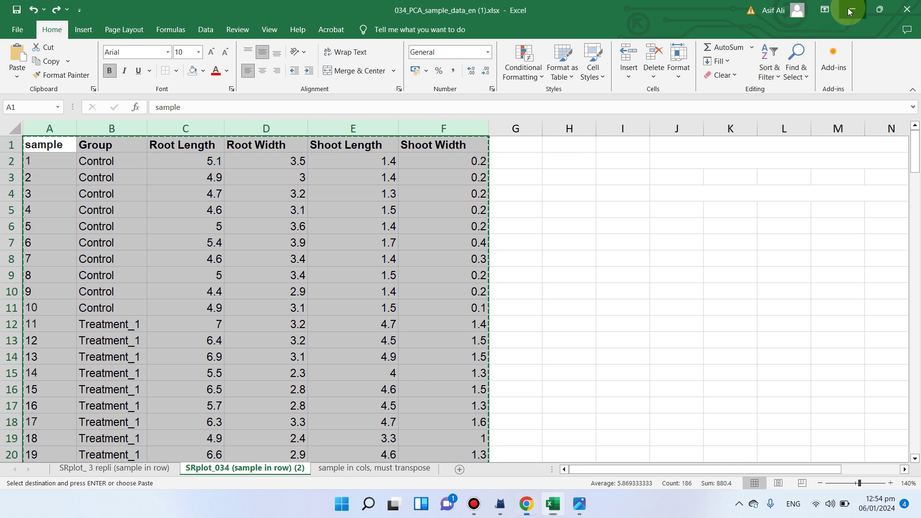
{"action": "left_click", "coordinate": [853, 8]}
- Replace the old input data with the pasted 30-sample table
{"action": "left_click", "coordinate": [291, 289]}
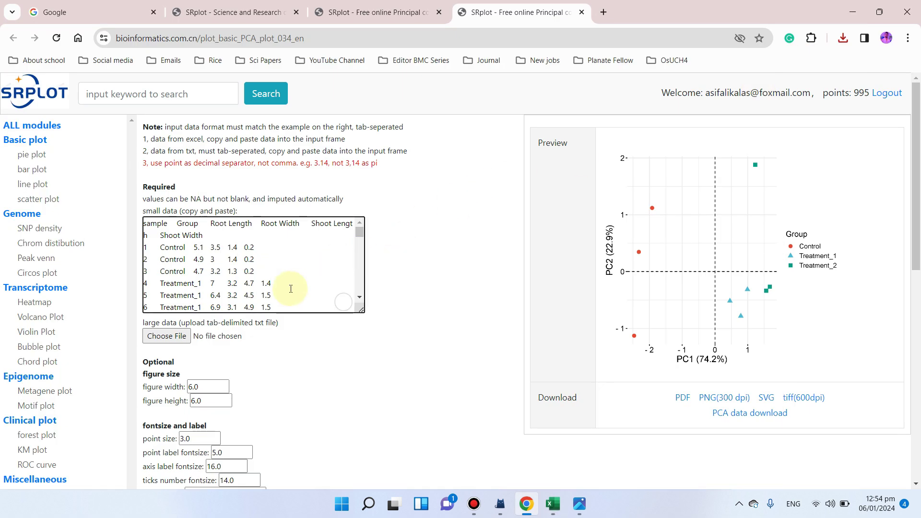
{"action": "key", "text": "ctrl+a"}
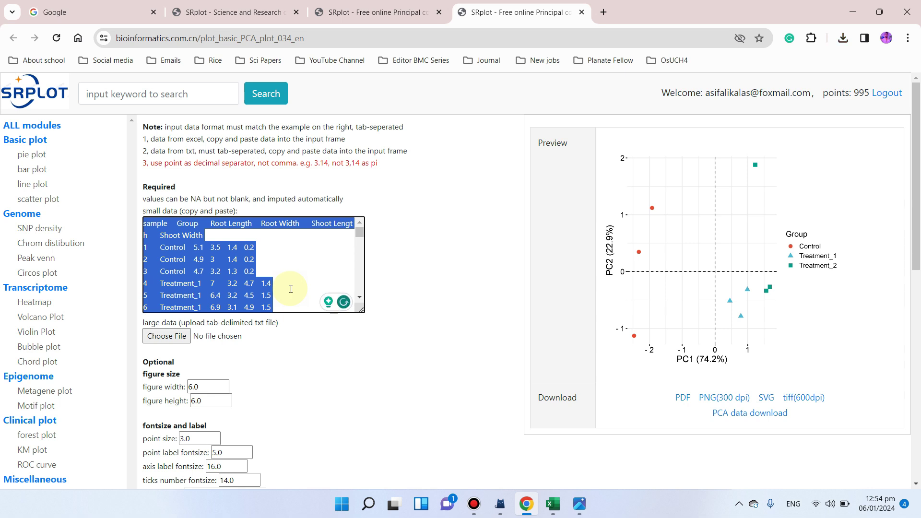
{"action": "key", "text": "BackSpace"}
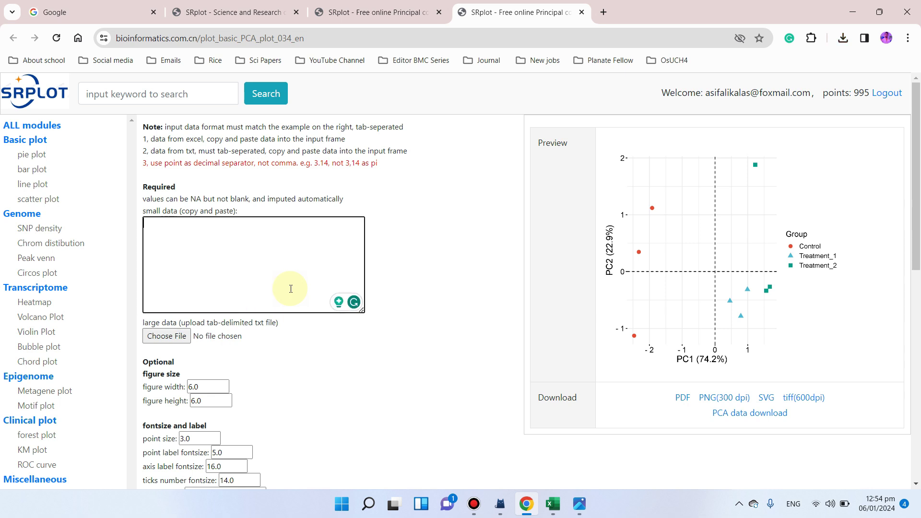
{"action": "key", "text": "ctrl+v"}
{"action": "left_click_drag", "start_coordinate": [361, 289], "coordinate": [361, 228]}
- Mark samples as rows with no transpose, keep convex hulls, and submit
{"action": "scroll", "coordinate": [264, 259], "scroll_direction": "down", "scroll_amount": 6}
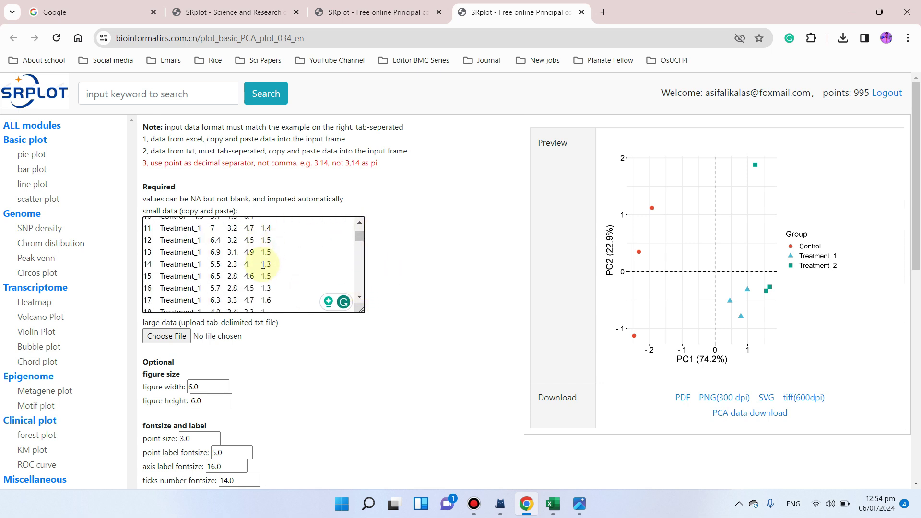
{"action": "scroll", "coordinate": [310, 370], "scroll_direction": "down", "scroll_amount": 3}
{"action": "scroll", "coordinate": [309, 370], "scroll_direction": "down", "scroll_amount": 7}
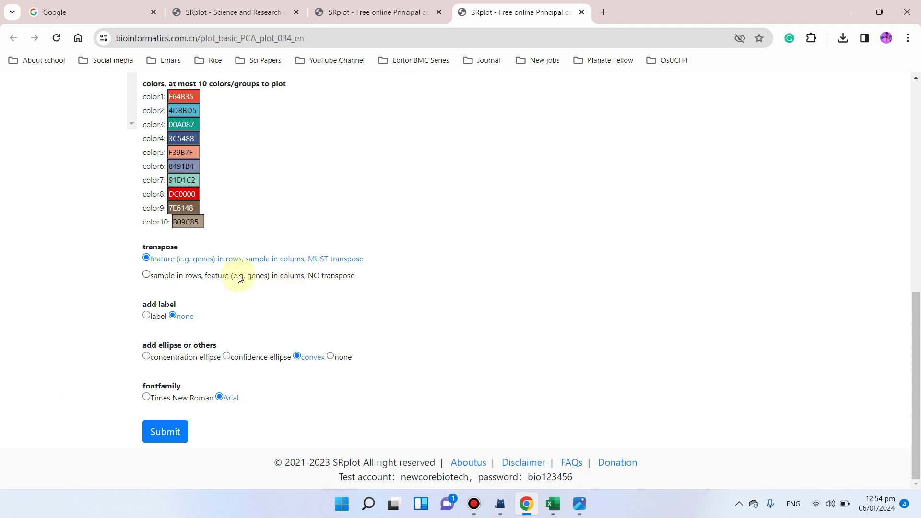
{"action": "left_click", "coordinate": [163, 283]}
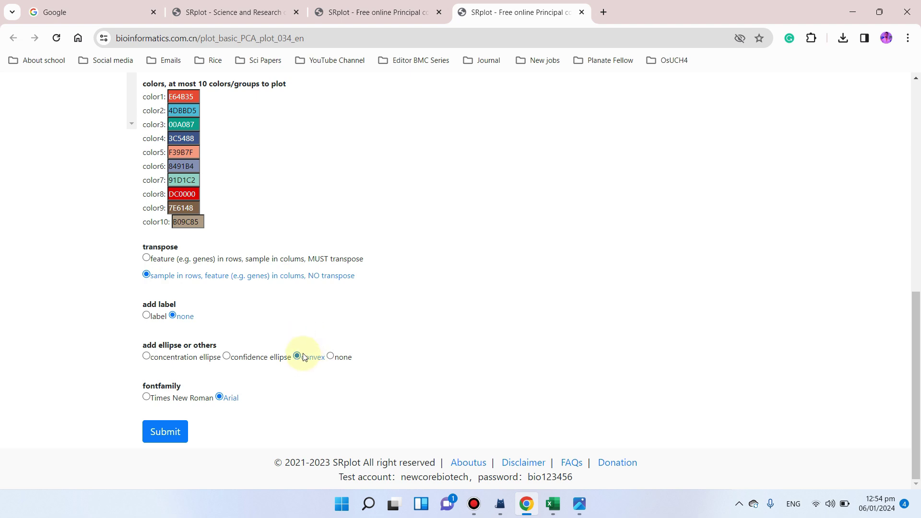
{"action": "scroll", "coordinate": [507, 304], "scroll_direction": "up", "scroll_amount": 6}
{"action": "scroll", "coordinate": [442, 221], "scroll_direction": "up", "scroll_amount": 2}
{"action": "scroll", "coordinate": [273, 335], "scroll_direction": "down", "scroll_amount": 8}
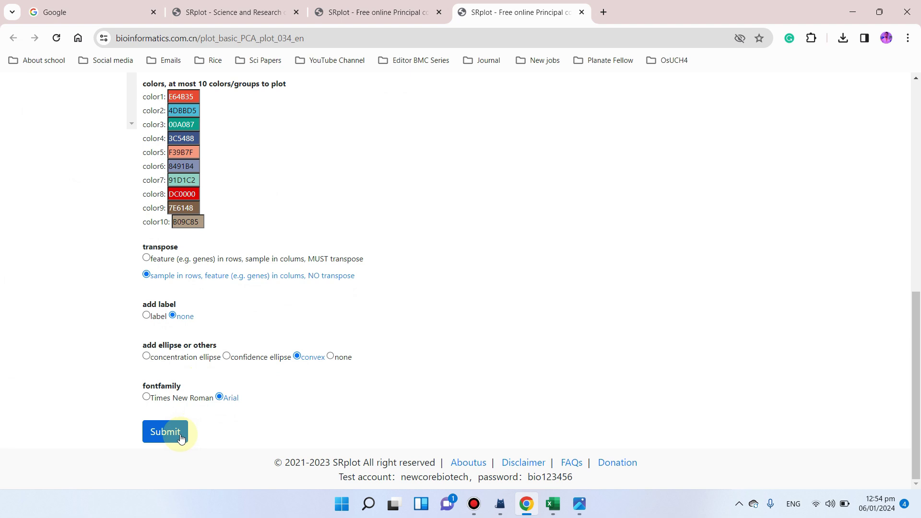
{"action": "left_click", "coordinate": [180, 437]}
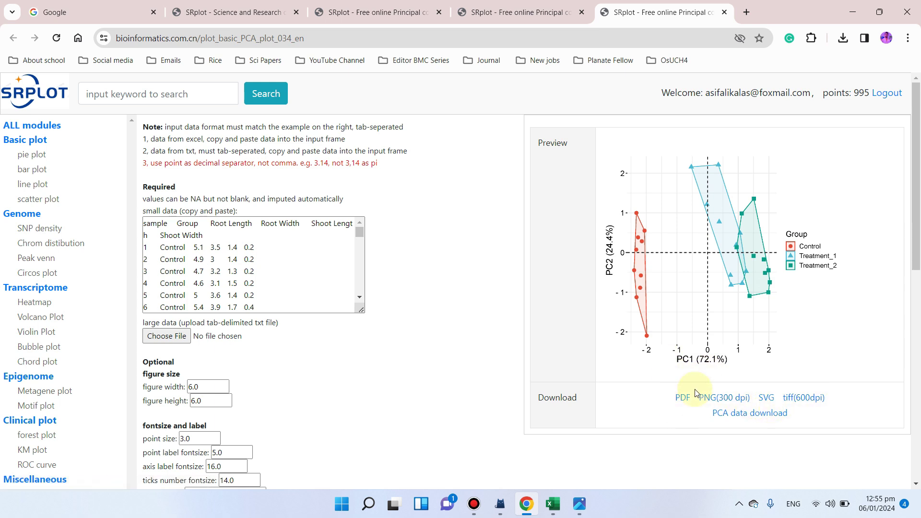
- Check the new PCA preview (PC1 72.1%, PC2 24.4%), then switch back to Excel
{"action": "scroll", "coordinate": [417, 380], "scroll_direction": "down", "scroll_amount": 3}
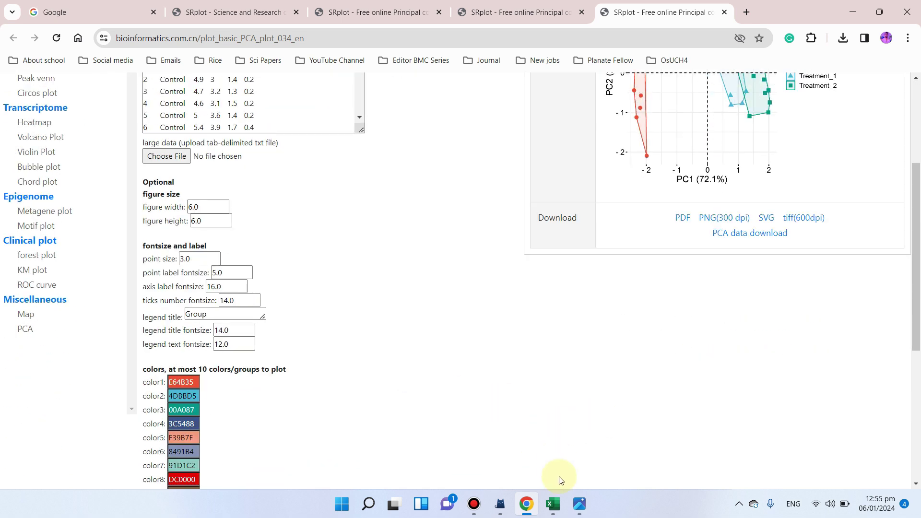
{"action": "left_click", "coordinate": [559, 504]}
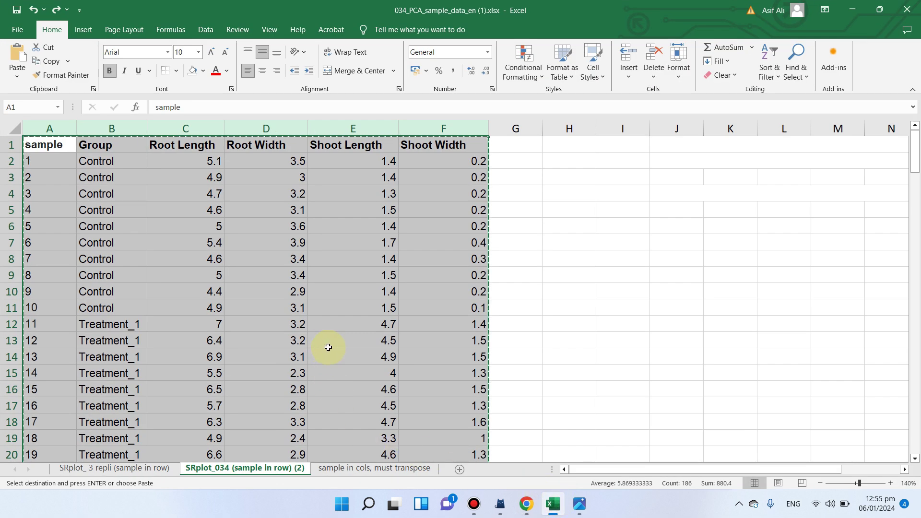